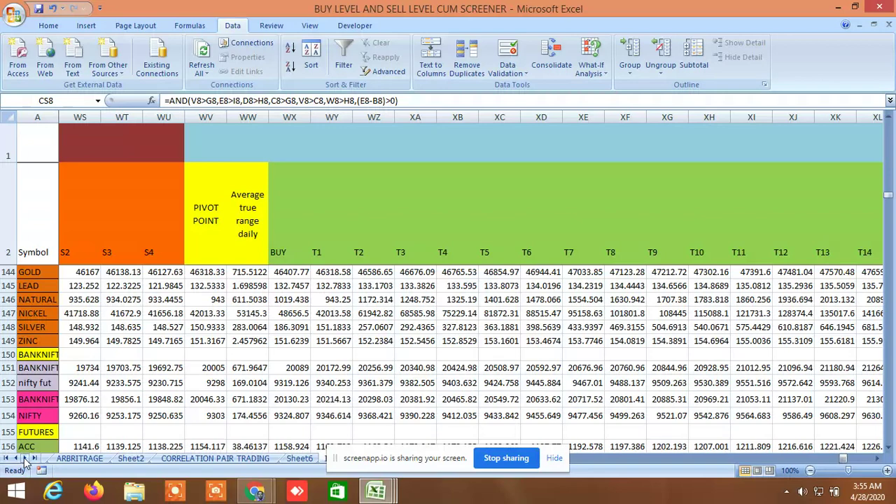
Bring the first sheets of the workbook into reach and open the ALLBUY SELL LEVELSCUM SCREENER1 sheet
{"action": "left_click", "coordinate": [16, 459]}
{"action": "left_click", "coordinate": [16, 458]}
{"action": "left_click", "coordinate": [16, 458]}
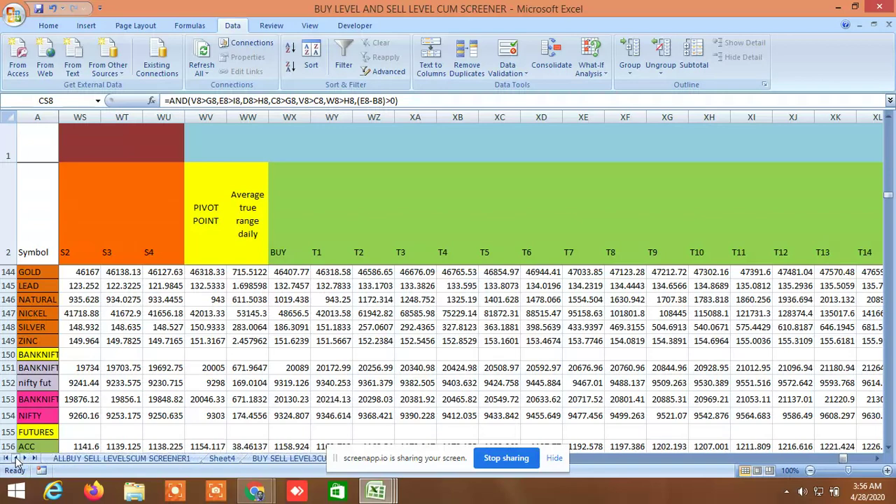
{"action": "left_click", "coordinate": [89, 459]}
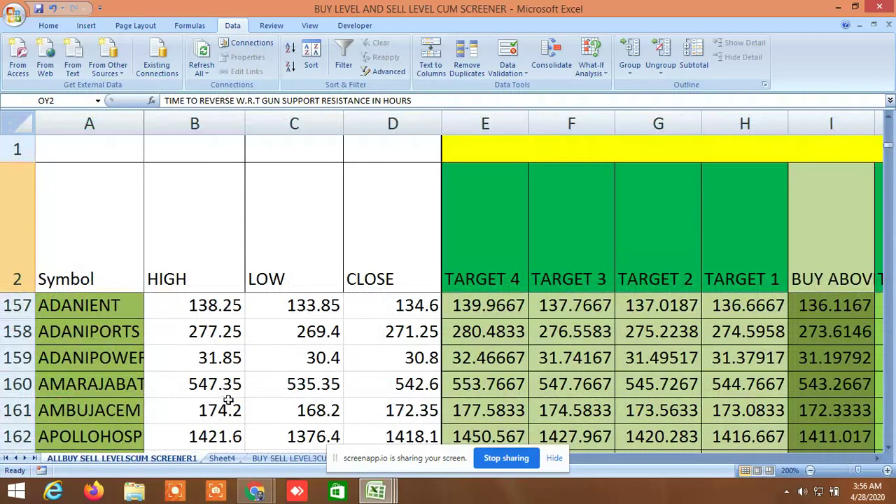
Examine the high, low and close prices of the commodities and stocks, along with the BUY ABOVE and TARGET 1 columns
{"action": "scroll", "coordinate": [229, 397], "scroll_direction": "up", "scroll_amount": 5}
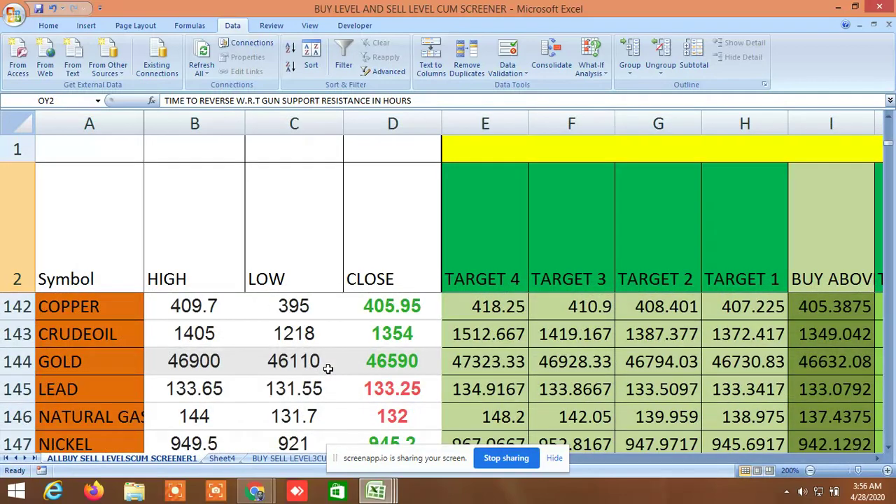
{"action": "scroll", "coordinate": [327, 368], "scroll_direction": "up", "scroll_amount": 2}
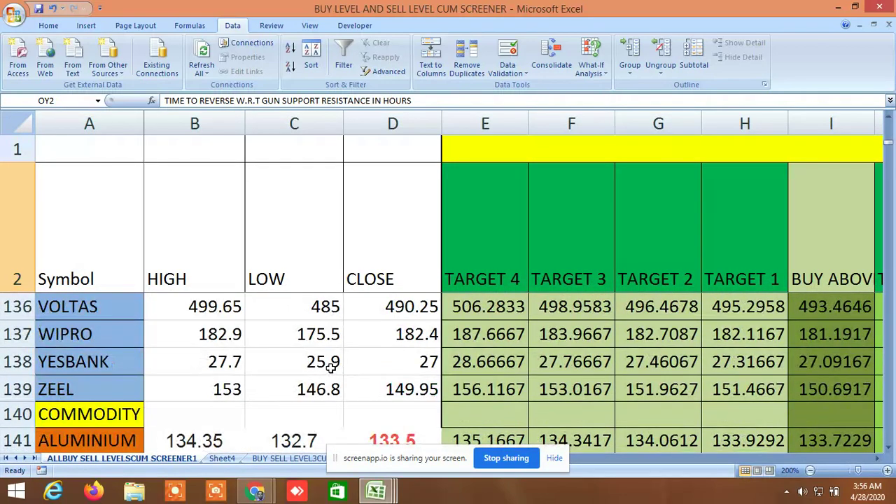
{"action": "scroll", "coordinate": [334, 363], "scroll_direction": "up", "scroll_amount": 1}
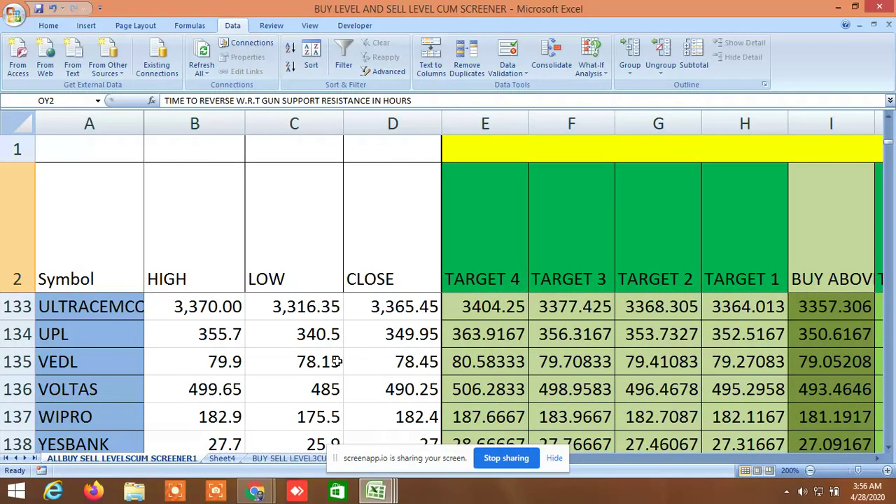
{"action": "scroll", "coordinate": [337, 361], "scroll_direction": "down", "scroll_amount": 1}
{"action": "scroll", "coordinate": [327, 362], "scroll_direction": "up", "scroll_amount": 4}
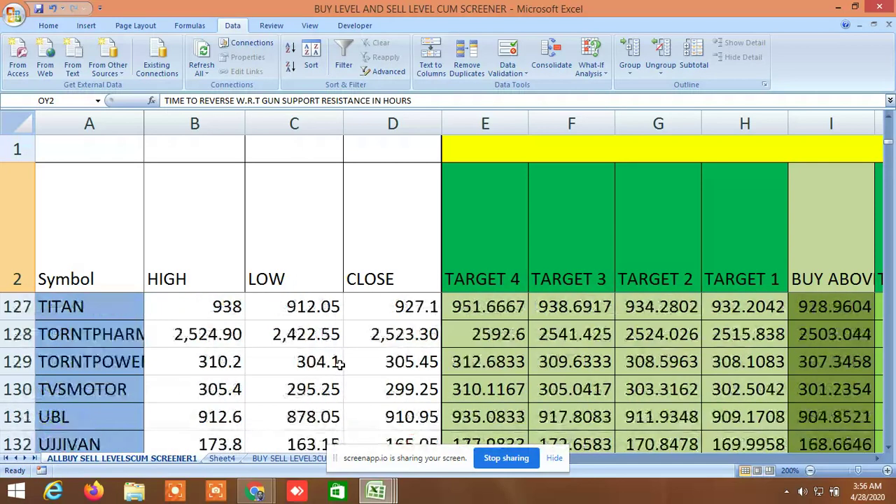
{"action": "scroll", "coordinate": [338, 362], "scroll_direction": "up", "scroll_amount": 1}
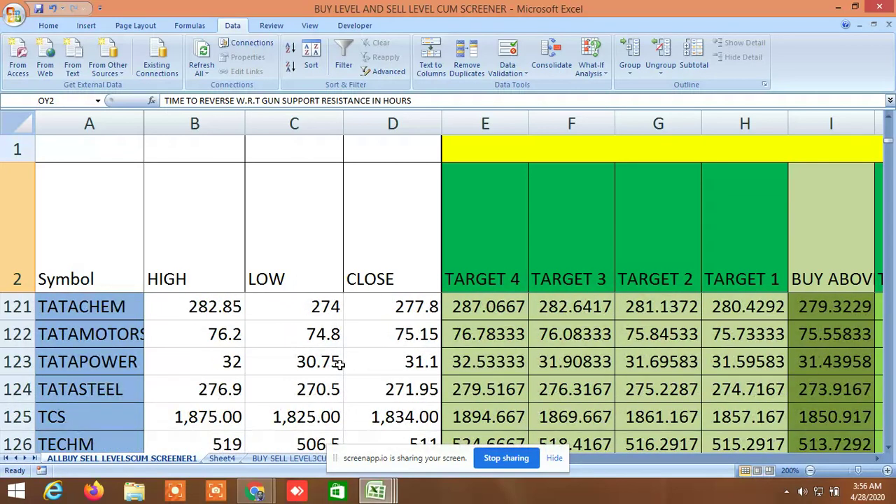
{"action": "left_click", "coordinate": [879, 458]}
{"action": "left_click", "coordinate": [879, 458]}
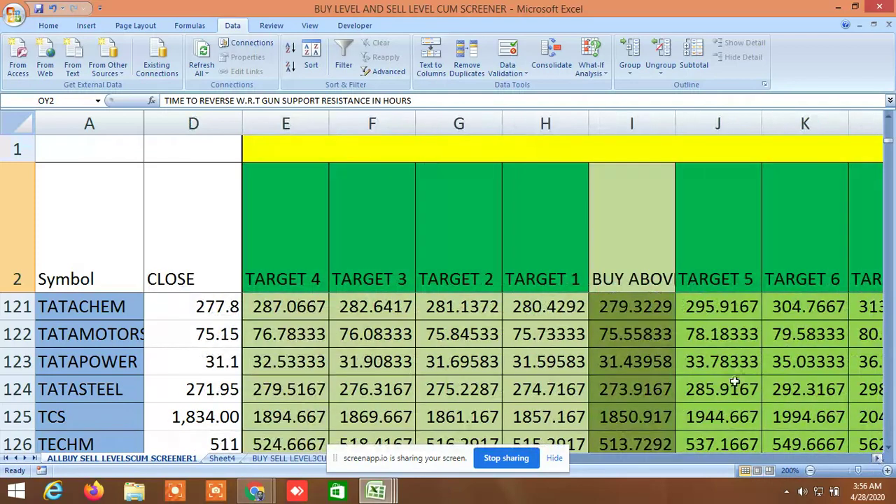
{"action": "left_click", "coordinate": [622, 242]}
{"action": "left_click", "coordinate": [539, 249]}
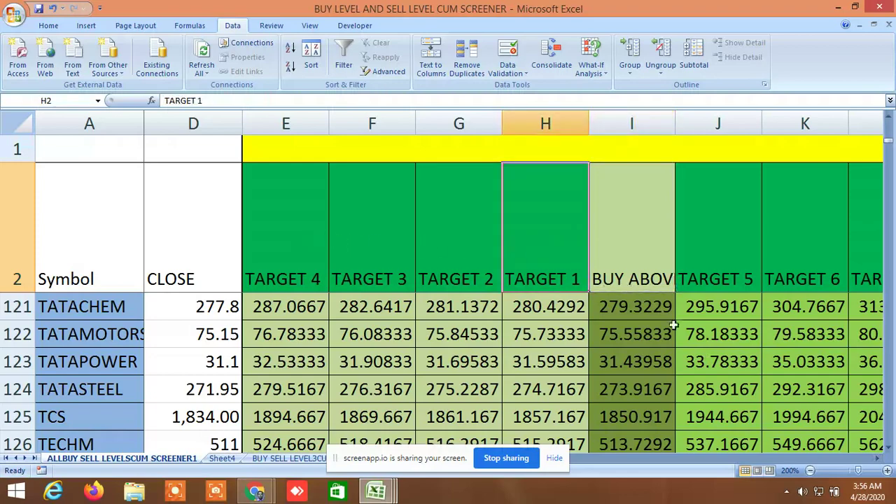
Examine the buy and sell target columns and the LTP-versus-target screening columns, up to the second BUY ABOVE block in column AM
{"action": "left_click", "coordinate": [878, 459]}
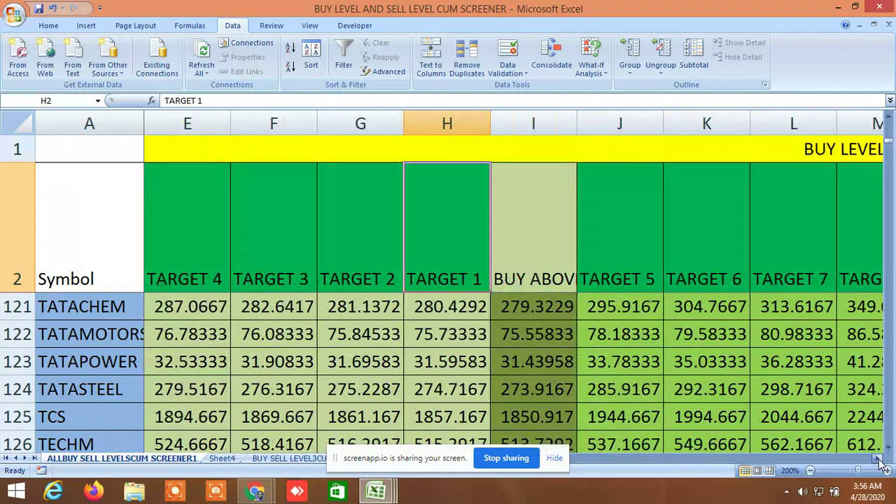
{"action": "left_click", "coordinate": [878, 458]}
{"action": "left_click", "coordinate": [878, 458]}
{"action": "left_click", "coordinate": [879, 458]}
{"action": "left_click", "coordinate": [879, 458]}
{"action": "left_click", "coordinate": [878, 458]}
{"action": "left_click", "coordinate": [879, 458]}
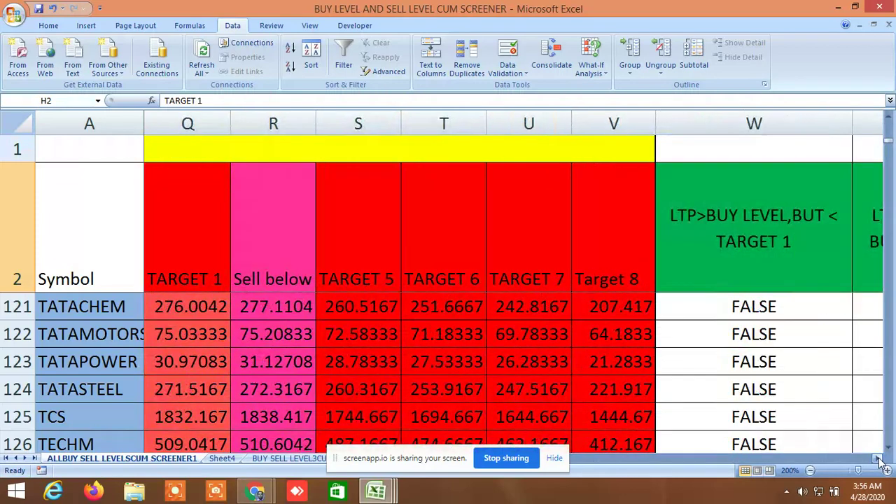
{"action": "left_click", "coordinate": [878, 459]}
{"action": "left_click", "coordinate": [878, 459]}
{"action": "left_click", "coordinate": [878, 459]}
{"action": "left_click", "coordinate": [878, 459]}
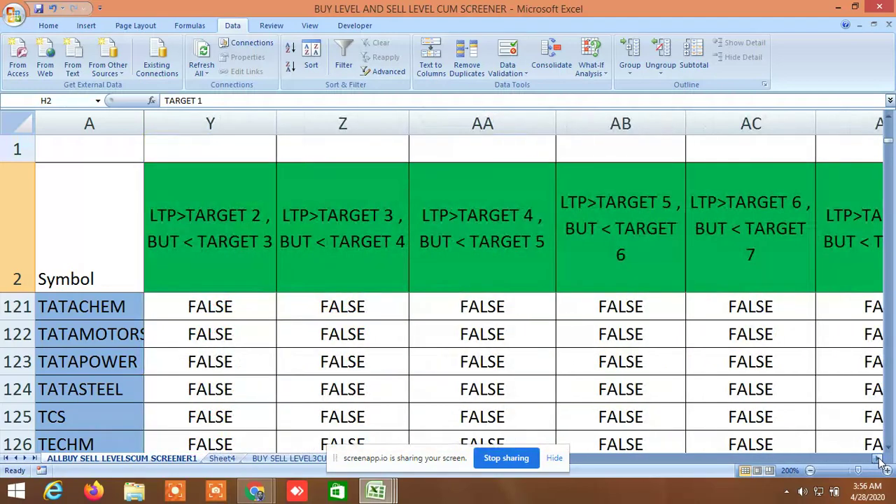
{"action": "left_click", "coordinate": [879, 458]}
{"action": "left_click", "coordinate": [879, 459]}
{"action": "left_click", "coordinate": [878, 458]}
{"action": "left_click", "coordinate": [878, 458]}
{"action": "left_click", "coordinate": [878, 459]}
{"action": "left_click", "coordinate": [879, 458]}
{"action": "left_click", "coordinate": [878, 459]}
{"action": "left_click", "coordinate": [879, 458]}
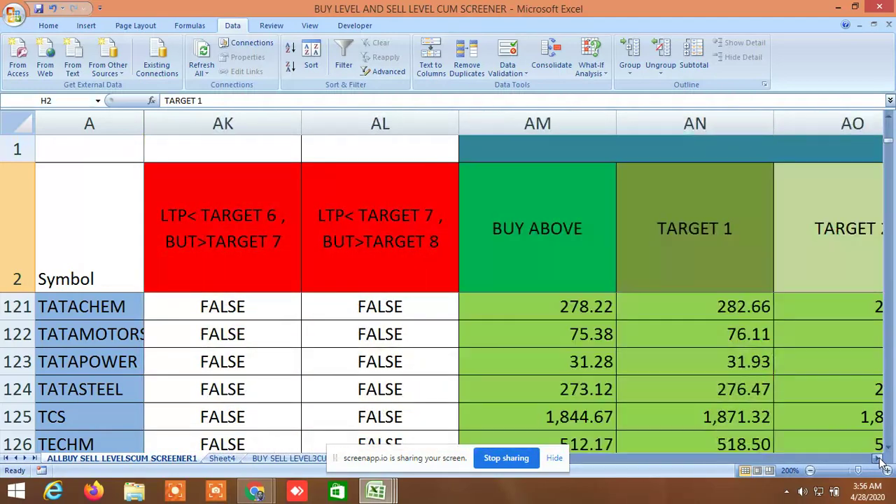
Review the remaining level columns through TP, including Murrey's mathematical levels and the 360 degree price analysis, and return to the HIGH column
{"action": "left_click", "coordinate": [878, 458]}
{"action": "left_click", "coordinate": [879, 458]}
{"action": "left_click", "coordinate": [878, 458]}
{"action": "left_click", "coordinate": [879, 458]}
{"action": "left_click", "coordinate": [879, 458]}
{"action": "left_click", "coordinate": [878, 458]}
{"action": "left_click_drag", "start_coordinate": [878, 458], "coordinate": [882, 464]}
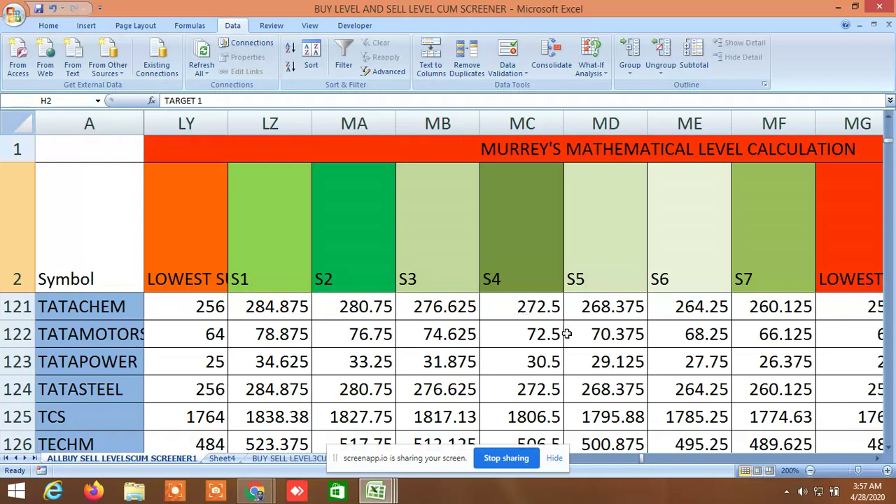
{"action": "left_click_drag", "start_coordinate": [875, 460], "coordinate": [875, 459]}
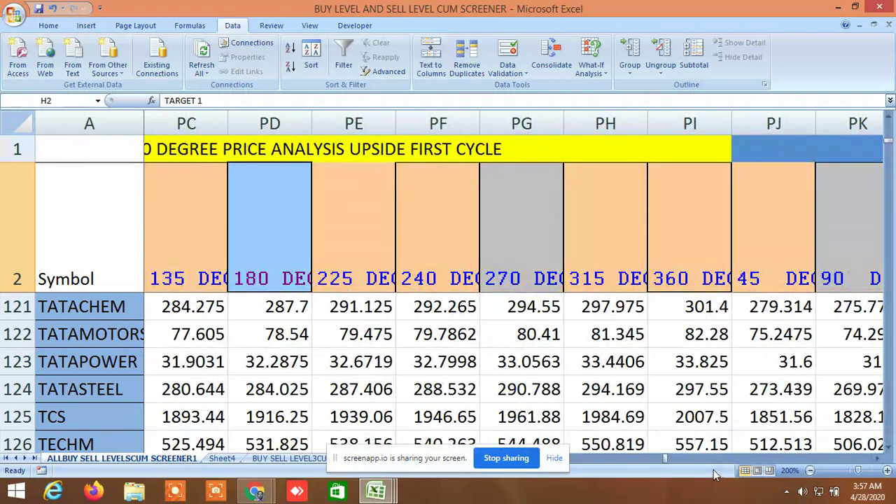
{"action": "left_click", "coordinate": [644, 460]}
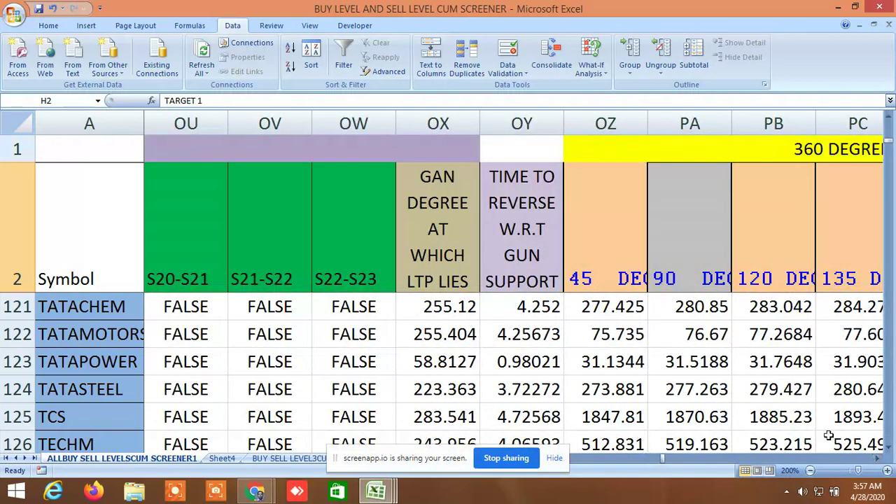
{"action": "left_click_drag", "start_coordinate": [877, 459], "coordinate": [877, 458]}
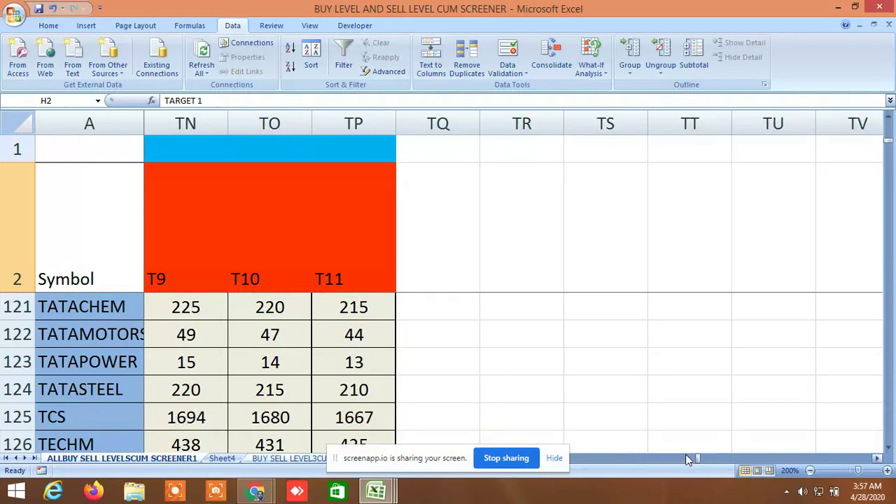
{"action": "left_click_drag", "start_coordinate": [699, 459], "coordinate": [548, 455]}
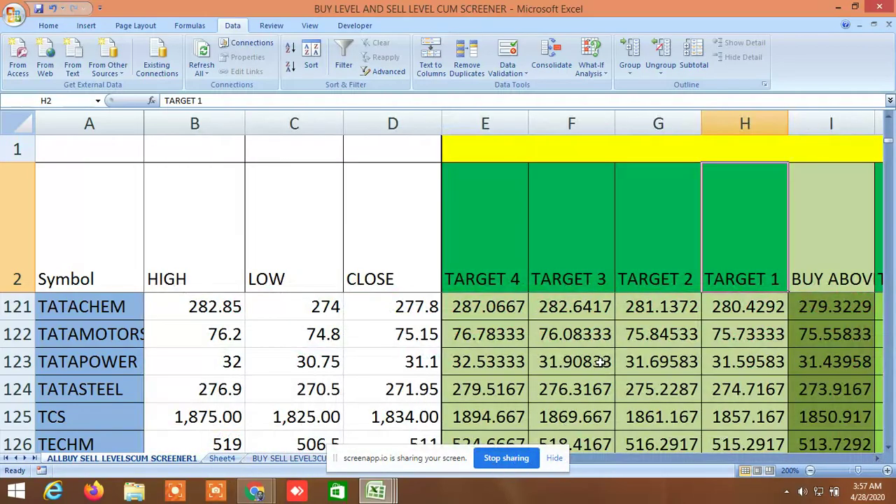
Bring up the NIFTY and BANKNIFTY rows and reduce the sheet's zoom to 100%
{"action": "scroll", "coordinate": [601, 361], "scroll_direction": "down", "scroll_amount": 3}
{"action": "scroll", "coordinate": [600, 361], "scroll_direction": "down", "scroll_amount": 7}
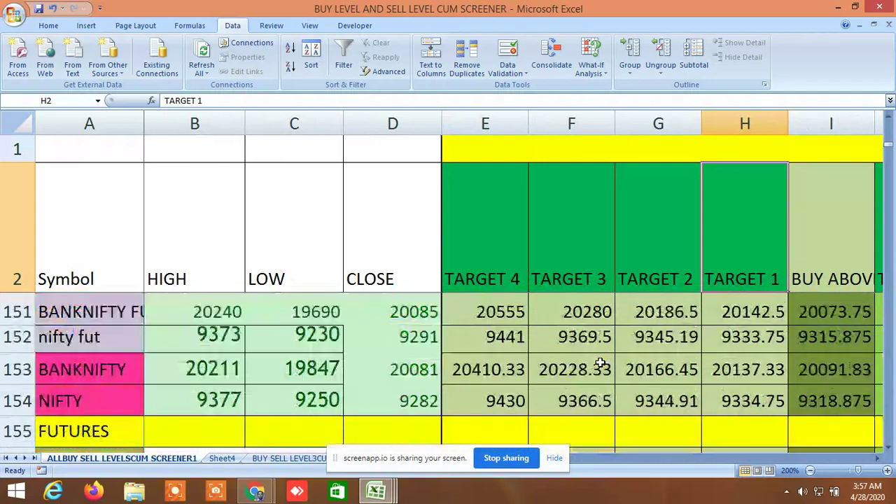
{"action": "scroll", "coordinate": [601, 362], "scroll_direction": "up", "scroll_amount": 1}
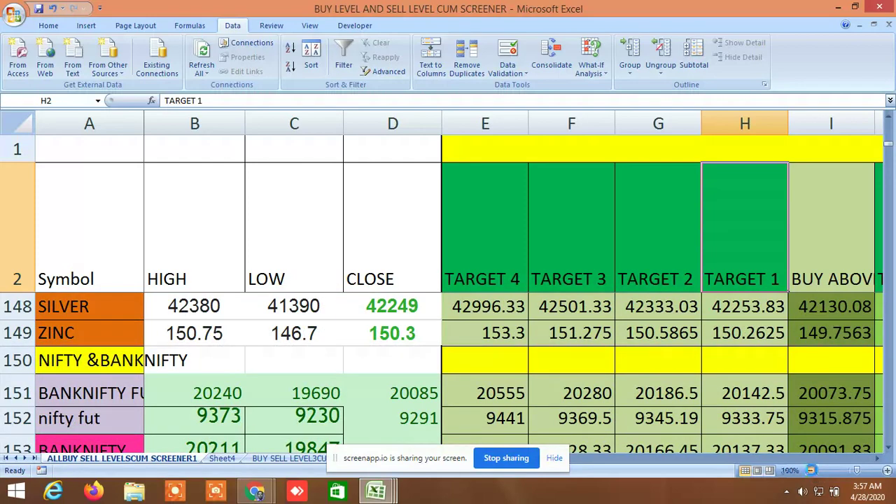
{"action": "left_click", "coordinate": [810, 470]}
{"action": "left_click", "coordinate": [809, 471]}
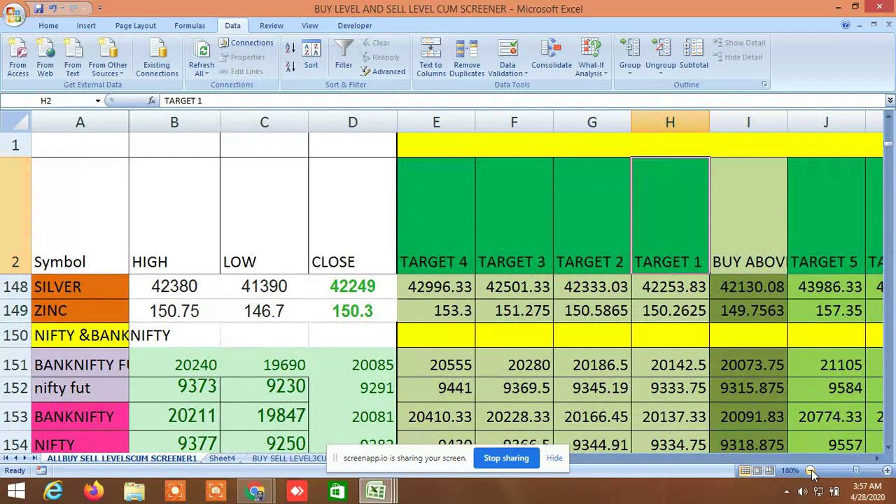
{"action": "left_click", "coordinate": [810, 471]}
{"action": "left_click", "coordinate": [811, 471]}
{"action": "left_click", "coordinate": [811, 471]}
{"action": "left_click", "coordinate": [810, 471]}
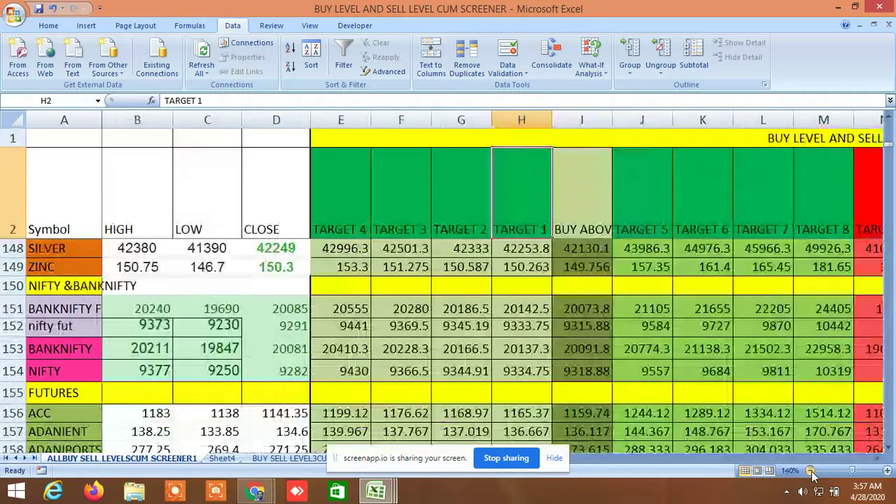
{"action": "left_click", "coordinate": [811, 472]}
{"action": "left_click", "coordinate": [810, 471]}
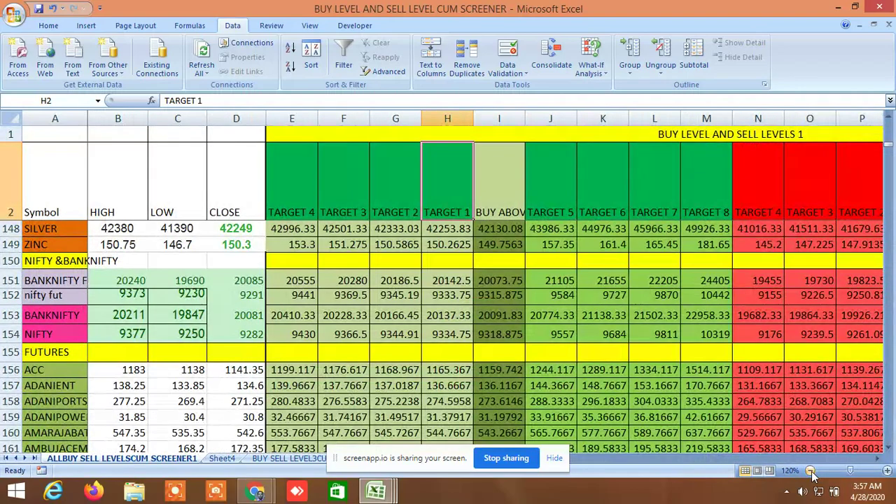
{"action": "left_click", "coordinate": [810, 471]}
{"action": "left_click", "coordinate": [811, 471]}
{"action": "left_click", "coordinate": [855, 469]}
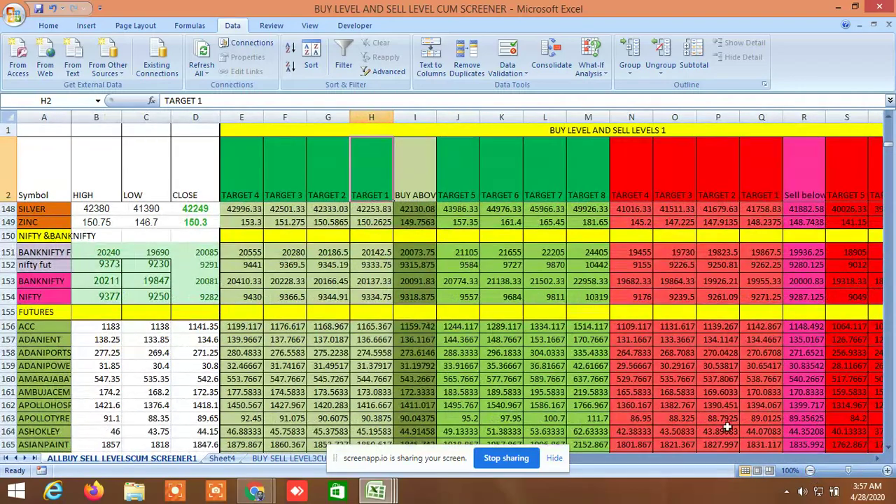
Examine the commodity and index rows across the moving-average crossover, degree-based resistance and LTP screening columns
{"action": "scroll", "coordinate": [726, 427], "scroll_direction": "up", "scroll_amount": 3}
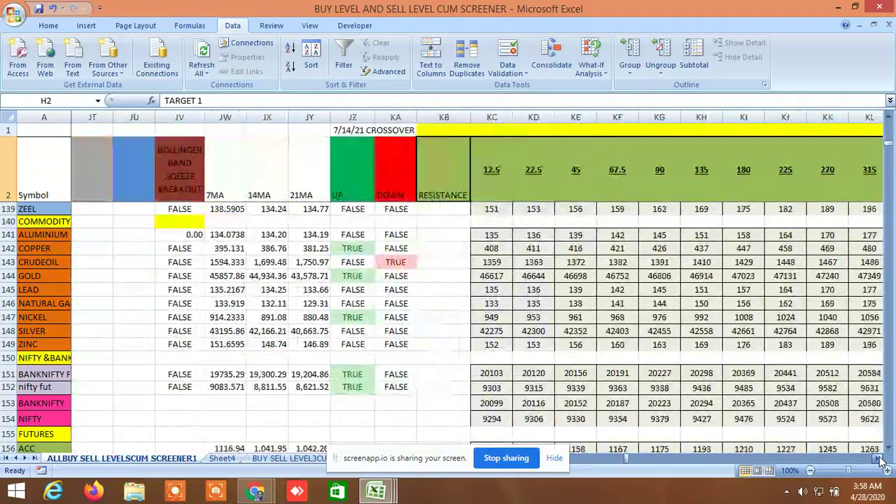
{"action": "left_click_drag", "start_coordinate": [880, 459], "coordinate": [875, 461]}
{"action": "left_click_drag", "start_coordinate": [699, 459], "coordinate": [665, 459]}
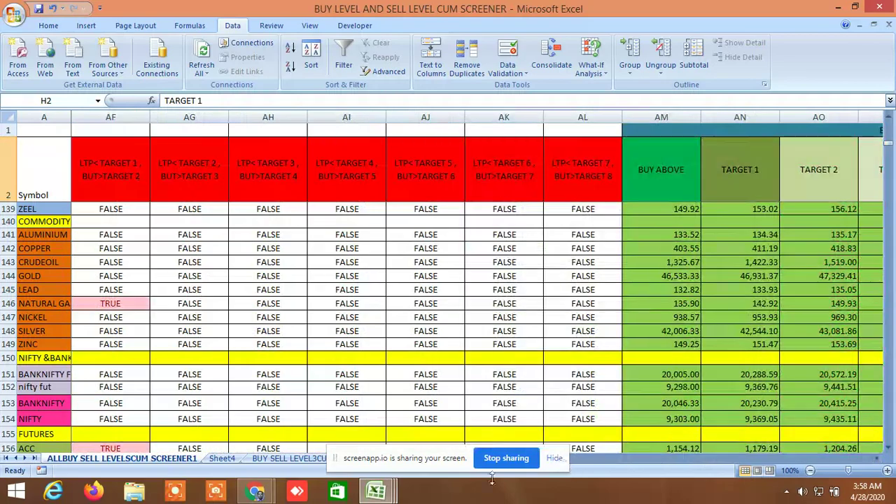
Open the BUY SELL LEVEL3CUM SCREENER2 sheet and review its trend, pull-back and EMA columns from the first symbols
{"action": "left_click", "coordinate": [282, 458]}
{"action": "scroll", "coordinate": [498, 336], "scroll_direction": "up", "scroll_amount": 8}
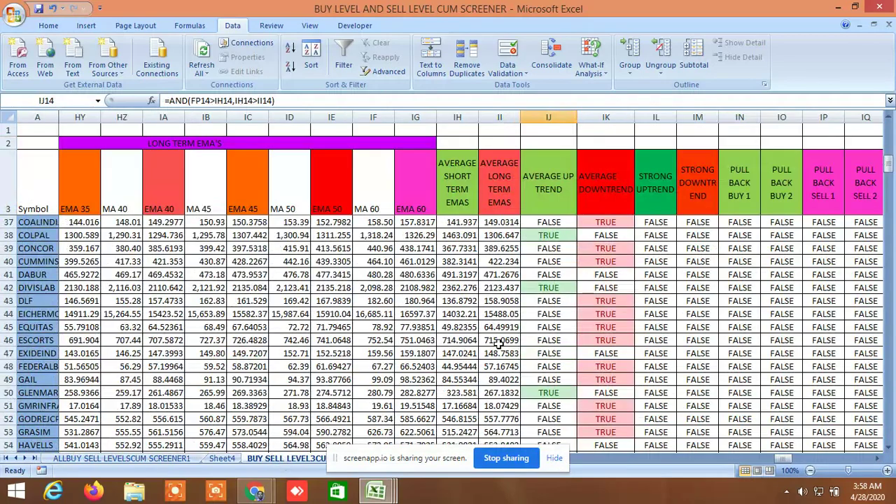
{"action": "scroll", "coordinate": [499, 326], "scroll_direction": "up", "scroll_amount": 4}
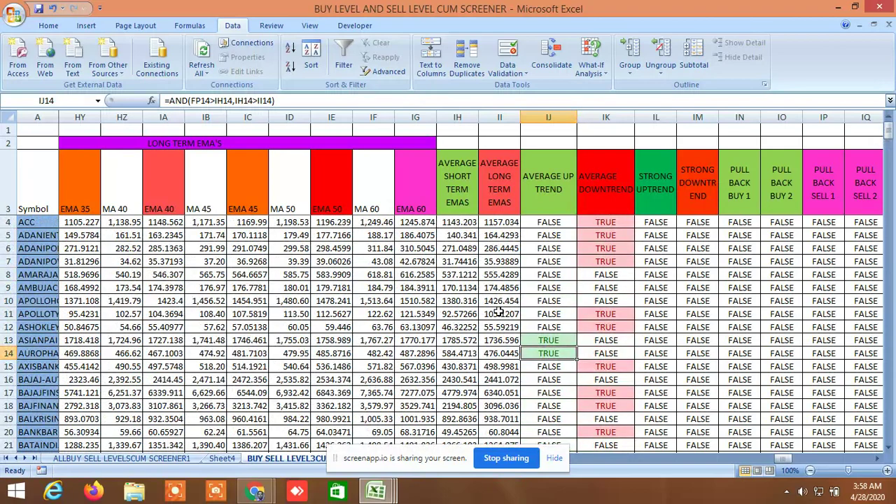
{"action": "left_click_drag", "start_coordinate": [791, 461], "coordinate": [721, 458]}
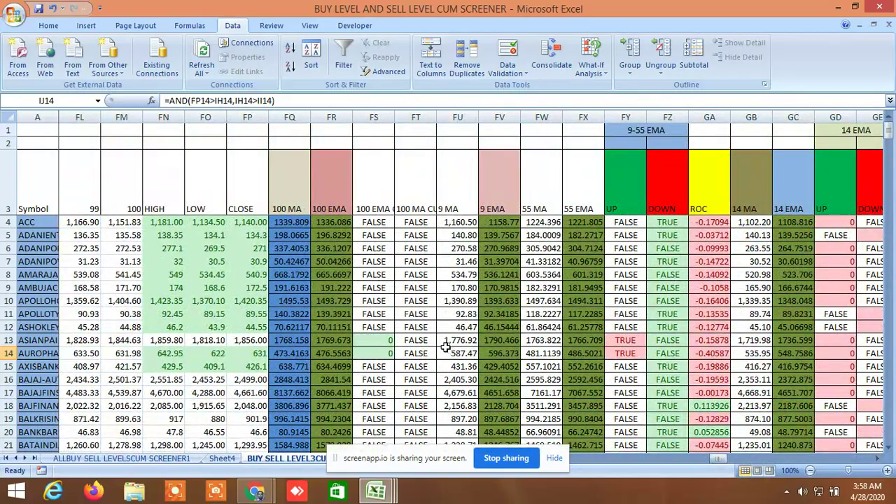
Check the 100 MA crossover column for flagged stocks such as ESCORTS and MINDTREE, continuing to the index and futures rows
{"action": "scroll", "coordinate": [445, 347], "scroll_direction": "down", "scroll_amount": 12}
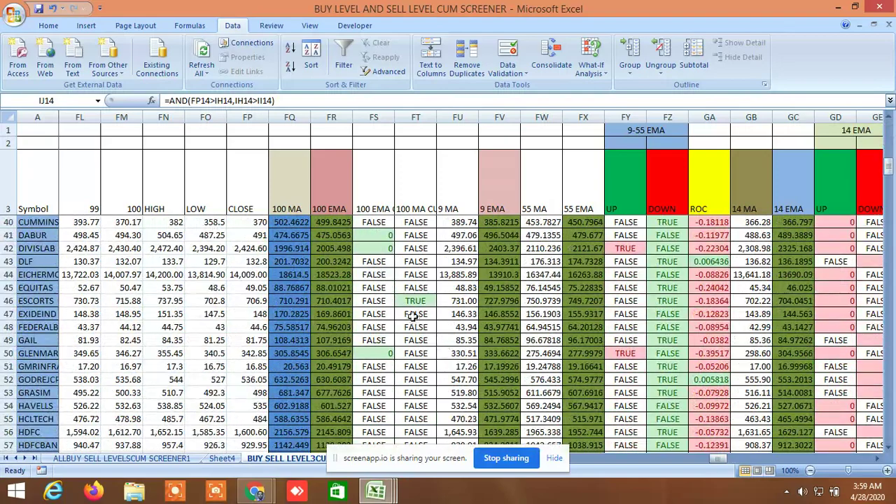
{"action": "left_click", "coordinate": [416, 301]}
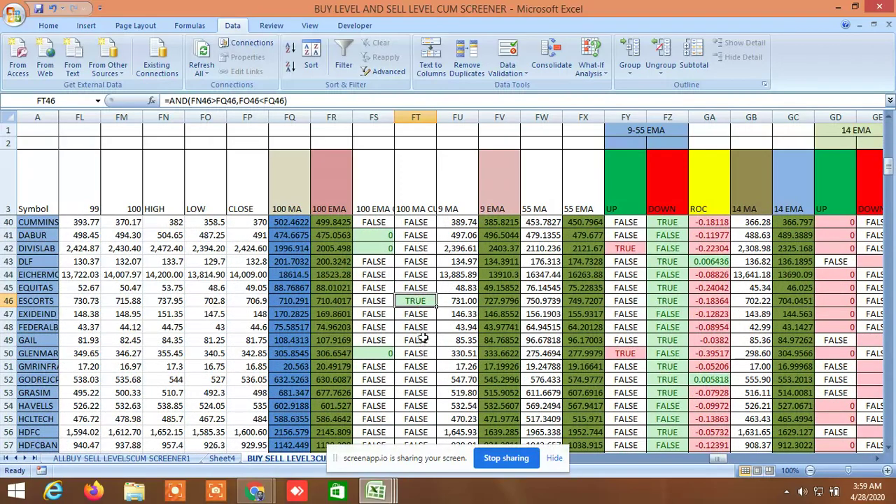
{"action": "scroll", "coordinate": [423, 338], "scroll_direction": "down", "scroll_amount": 14}
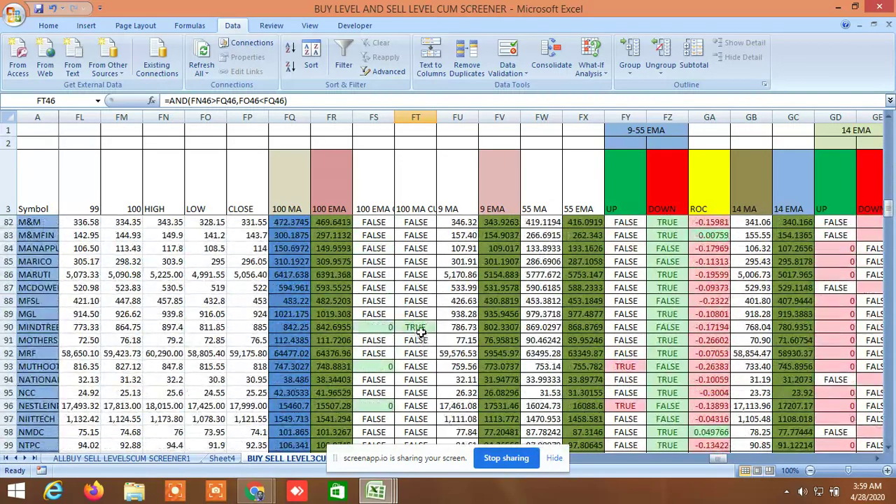
{"action": "left_click", "coordinate": [420, 329]}
{"action": "scroll", "coordinate": [433, 361], "scroll_direction": "down", "scroll_amount": 9}
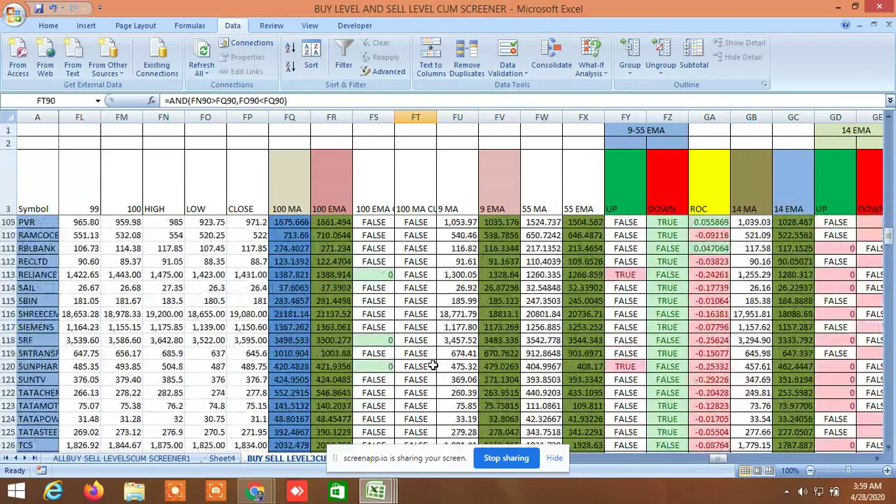
{"action": "scroll", "coordinate": [432, 365], "scroll_direction": "down", "scroll_amount": 8}
{"action": "scroll", "coordinate": [432, 365], "scroll_direction": "down", "scroll_amount": 6}
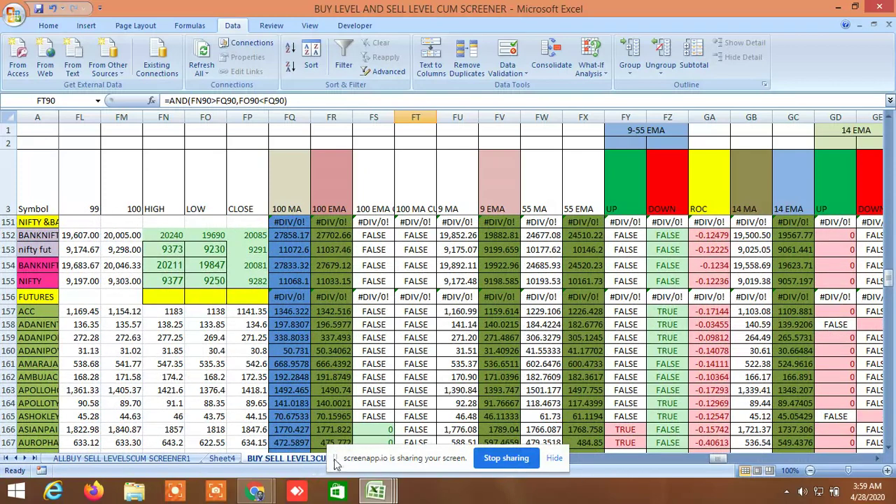
Move the screen-sharing bar away from the sheet tabs so that they are uncovered
{"action": "left_click_drag", "start_coordinate": [336, 463], "coordinate": [114, 300]}
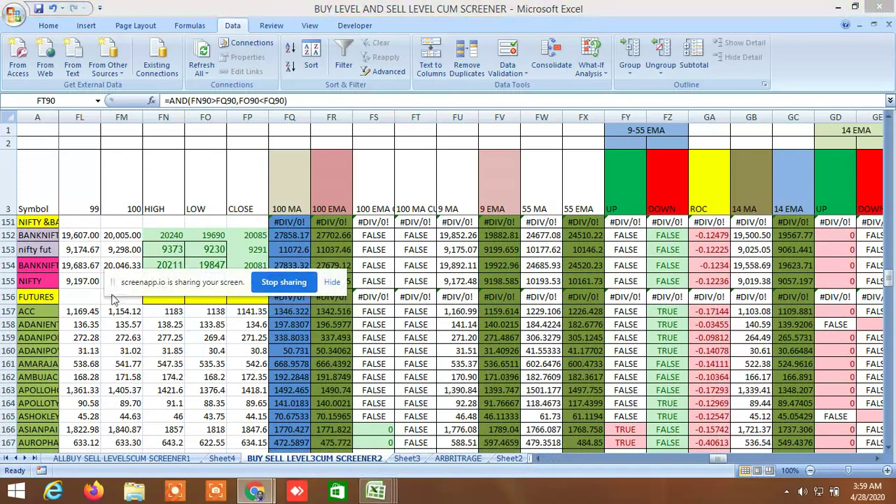
Open the ARBRITRAGE sheet, uncover its data by moving the sharing bar, and review the spot versus future BASIS, BASIS% and STDEV columns for all symbols
{"action": "left_click", "coordinate": [458, 458]}
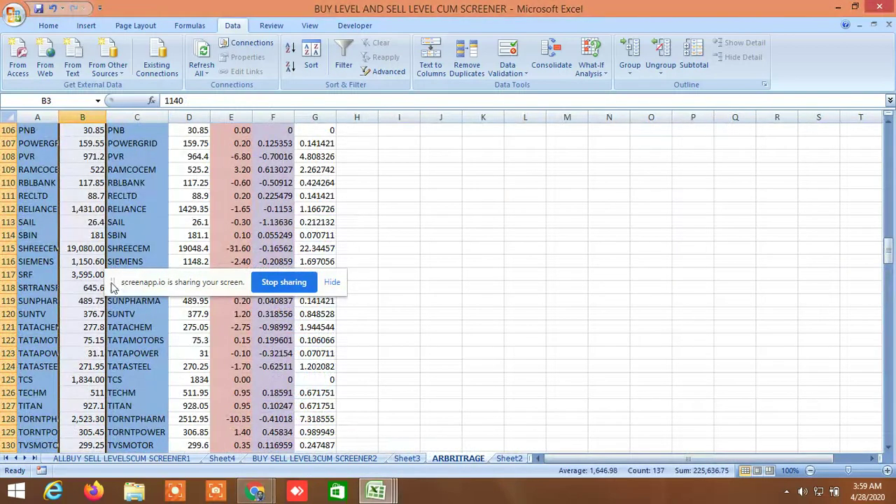
{"action": "left_click_drag", "start_coordinate": [112, 287], "coordinate": [46, 44]}
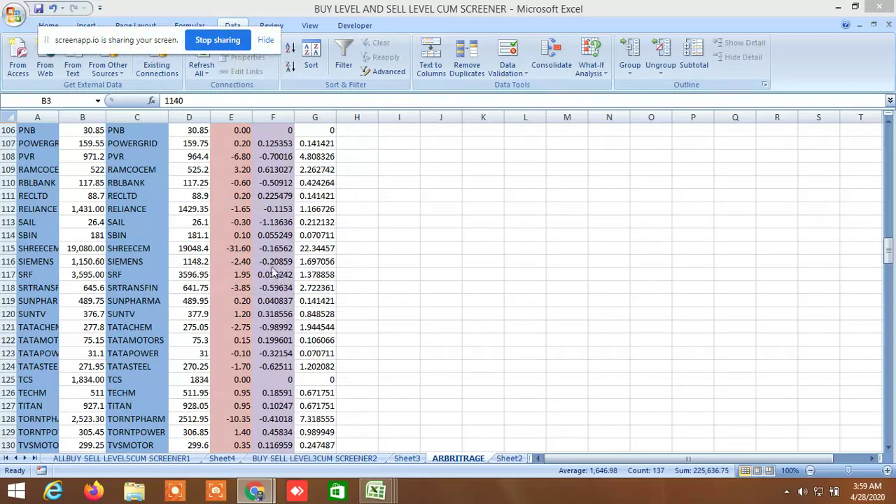
{"action": "scroll", "coordinate": [402, 273], "scroll_direction": "up", "scroll_amount": 14}
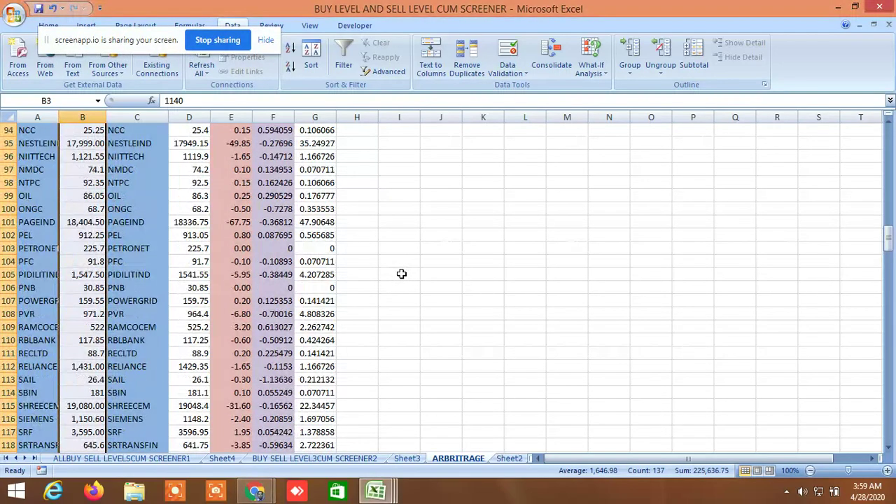
{"action": "scroll", "coordinate": [401, 273], "scroll_direction": "up", "scroll_amount": 11}
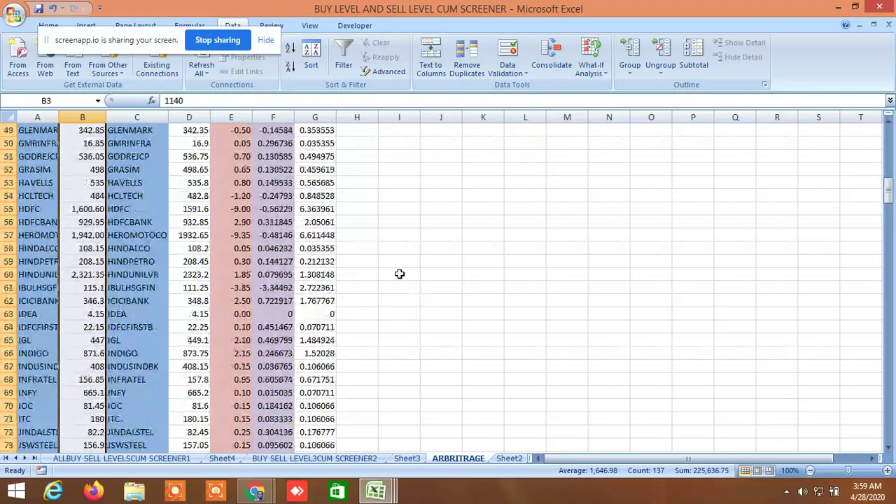
{"action": "scroll", "coordinate": [397, 261], "scroll_direction": "up", "scroll_amount": 10}
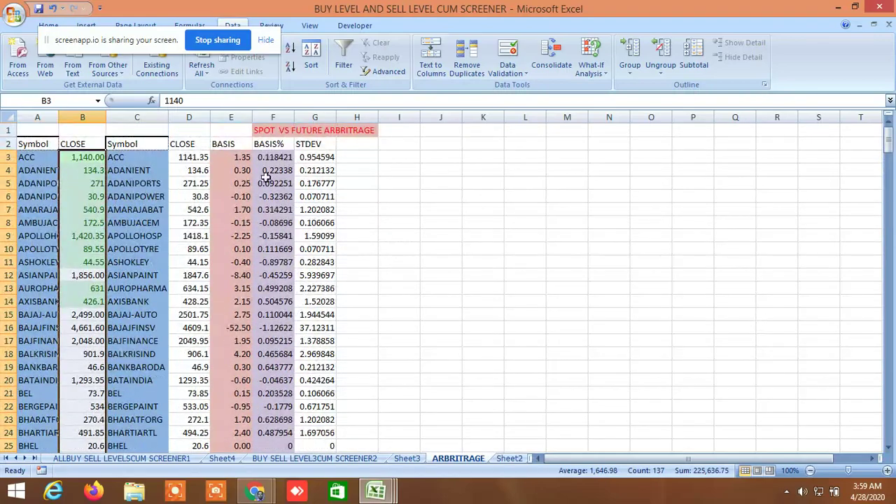
{"action": "scroll", "coordinate": [361, 295], "scroll_direction": "down", "scroll_amount": 12}
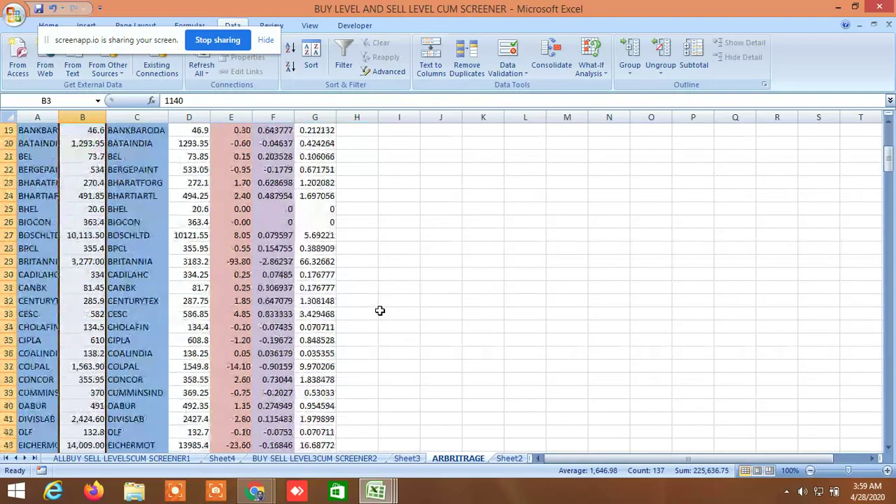
{"action": "scroll", "coordinate": [379, 310], "scroll_direction": "down", "scroll_amount": 20}
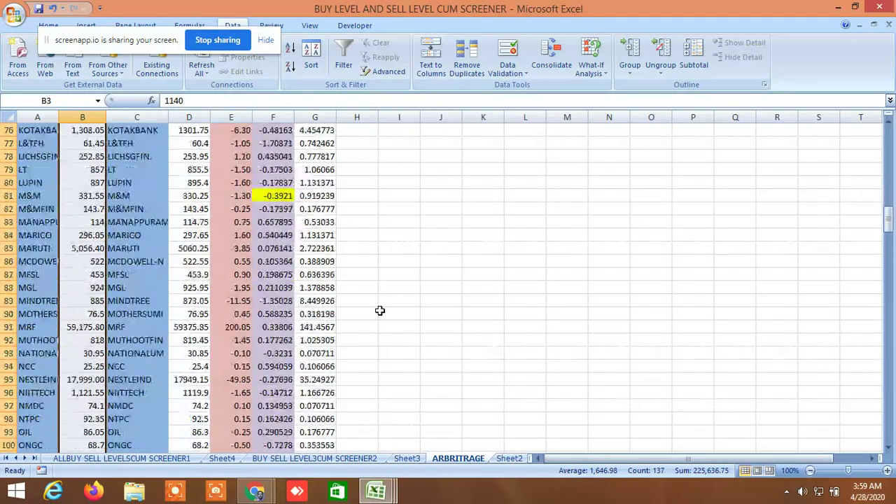
{"action": "scroll", "coordinate": [379, 310], "scroll_direction": "down", "scroll_amount": 9}
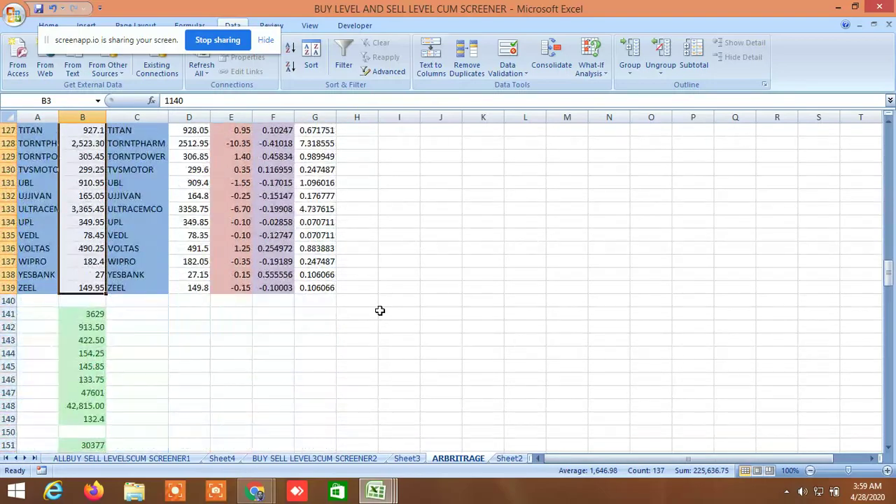
Glance at Sheet2, then open the CORRELATION PAIR TRADING sheet and review its correlation values and stock pairs back to the first symbols
{"action": "left_click", "coordinate": [509, 458]}
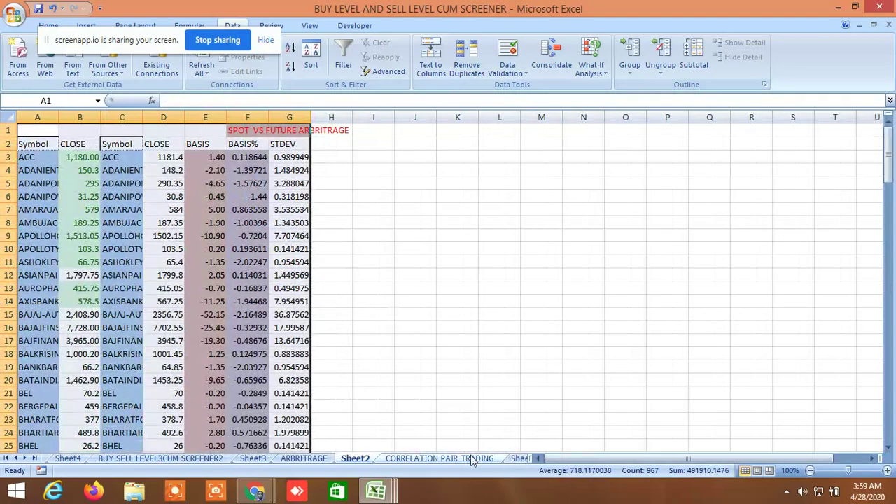
{"action": "left_click", "coordinate": [595, 458]}
{"action": "scroll", "coordinate": [426, 306], "scroll_direction": "up", "scroll_amount": 14}
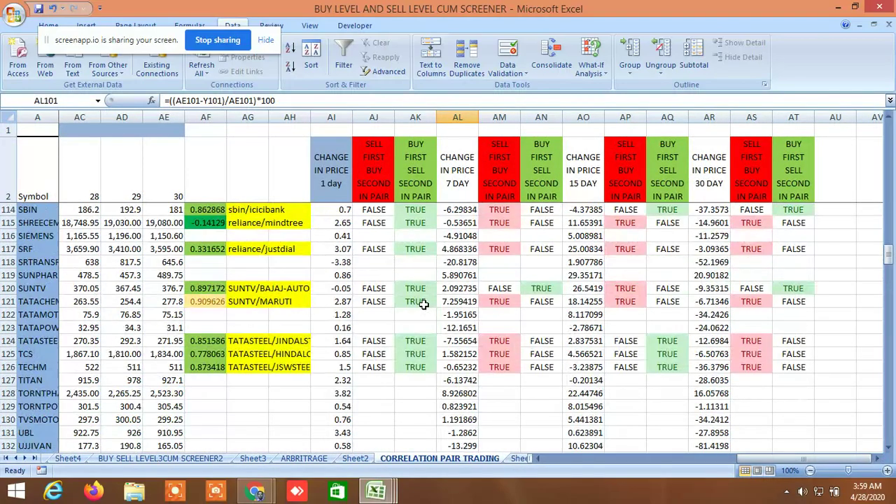
{"action": "scroll", "coordinate": [301, 320], "scroll_direction": "up", "scroll_amount": 12}
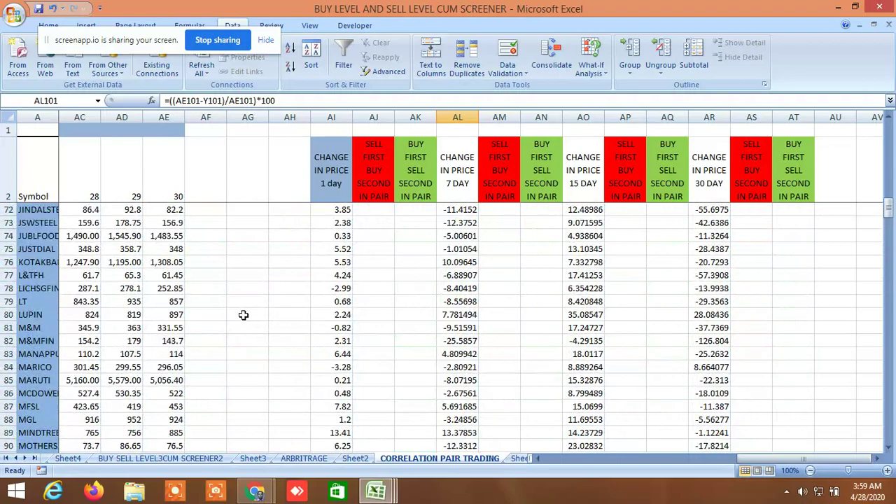
{"action": "scroll", "coordinate": [224, 269], "scroll_direction": "up", "scroll_amount": 11}
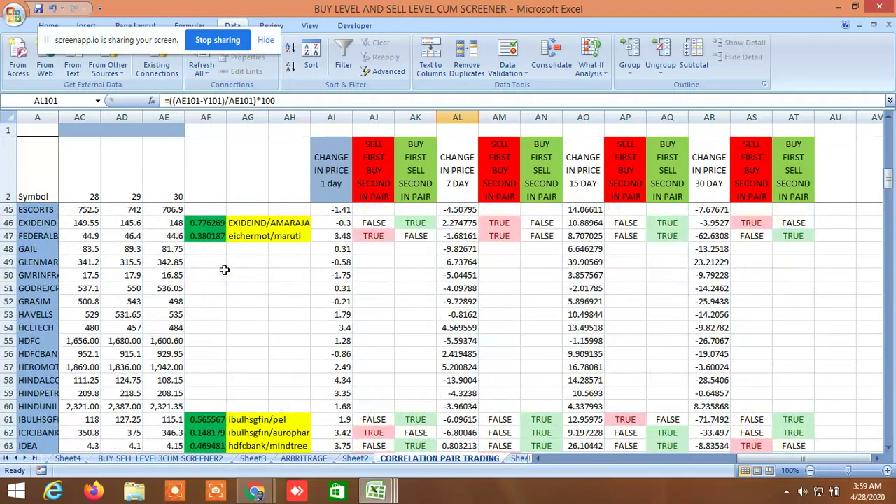
{"action": "scroll", "coordinate": [224, 266], "scroll_direction": "up", "scroll_amount": 4}
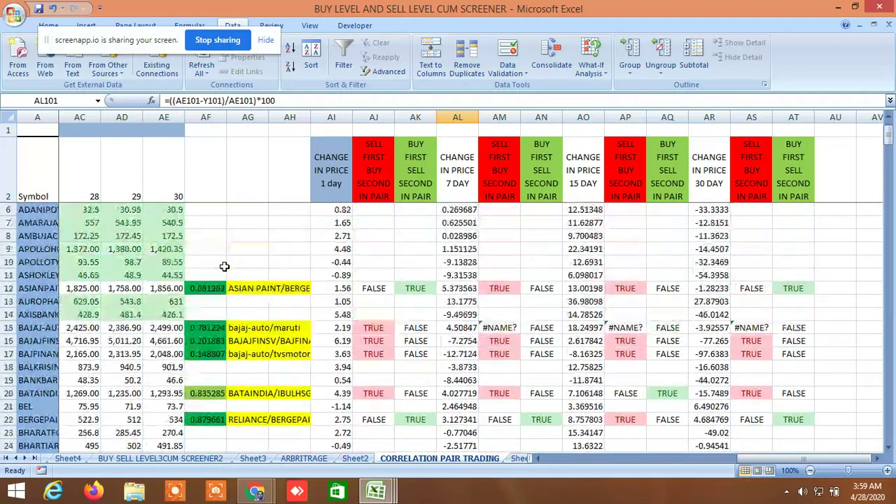
Review the pair-trading signals from the first symbols through to the BANKNIFTY and NIFTY rows
{"action": "scroll", "coordinate": [224, 266], "scroll_direction": "down", "scroll_amount": 17}
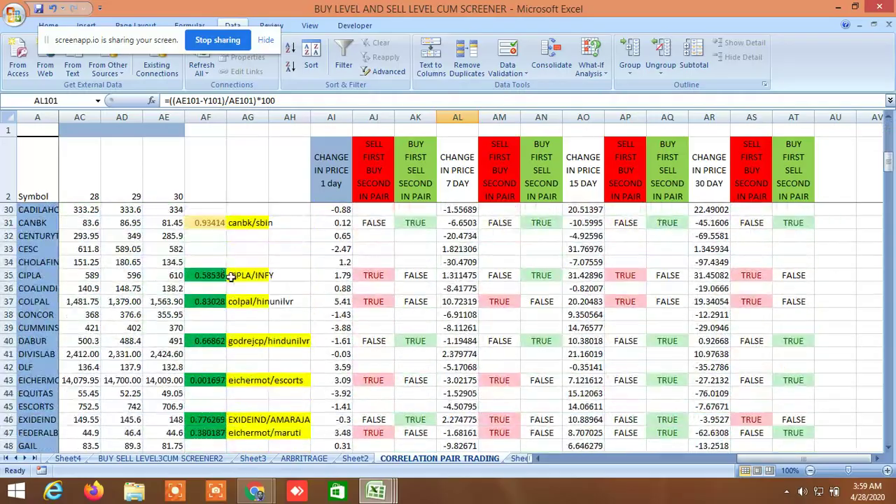
{"action": "scroll", "coordinate": [259, 303], "scroll_direction": "down", "scroll_amount": 17}
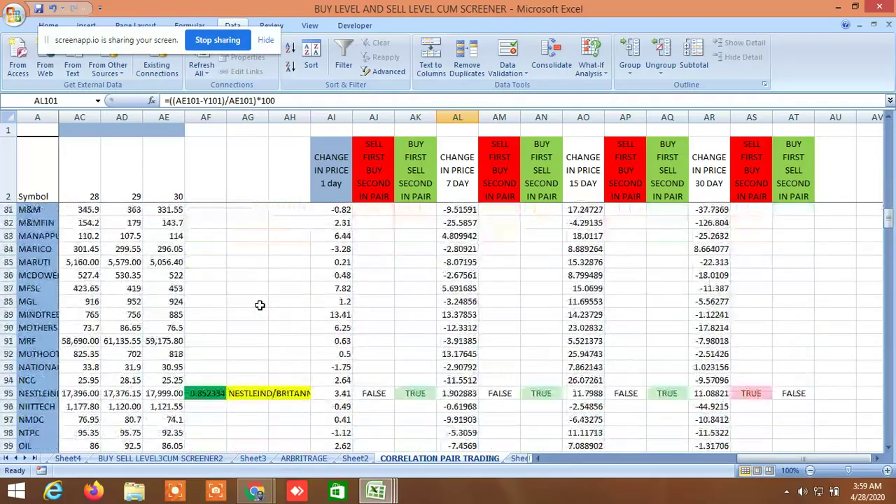
{"action": "scroll", "coordinate": [260, 303], "scroll_direction": "down", "scroll_amount": 4}
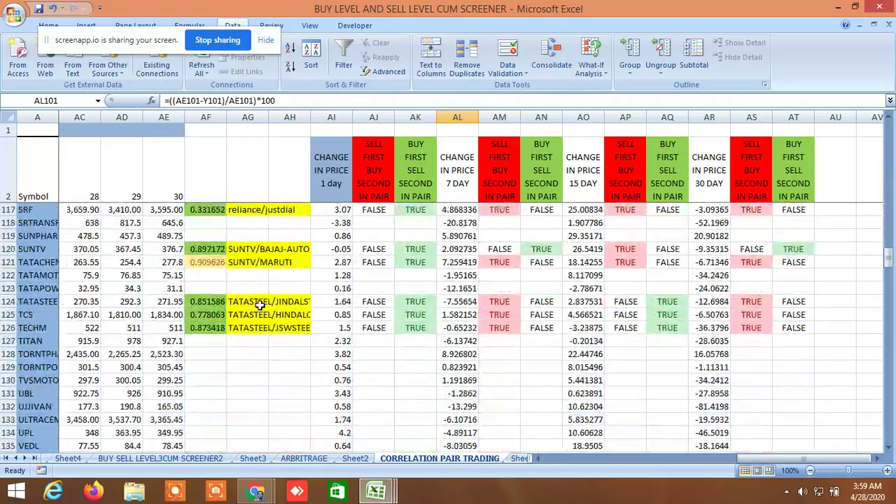
{"action": "scroll", "coordinate": [260, 304], "scroll_direction": "down", "scroll_amount": 3}
{"action": "scroll", "coordinate": [259, 305], "scroll_direction": "down", "scroll_amount": 1}
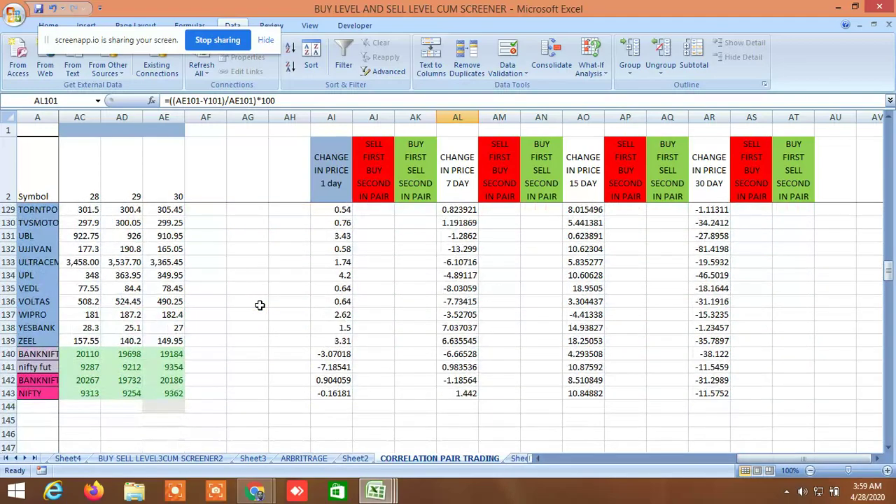
Return to the first symbols, point out the 1 day and 7 DAY price-change headers, and check the sell-first and buy-first signals beneath them
{"action": "scroll", "coordinate": [260, 305], "scroll_direction": "up", "scroll_amount": 11}
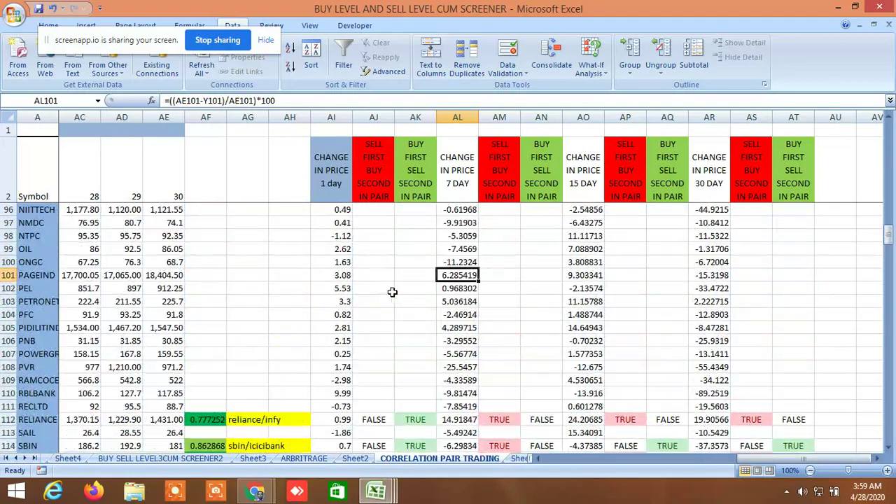
{"action": "scroll", "coordinate": [392, 292], "scroll_direction": "up", "scroll_amount": 17}
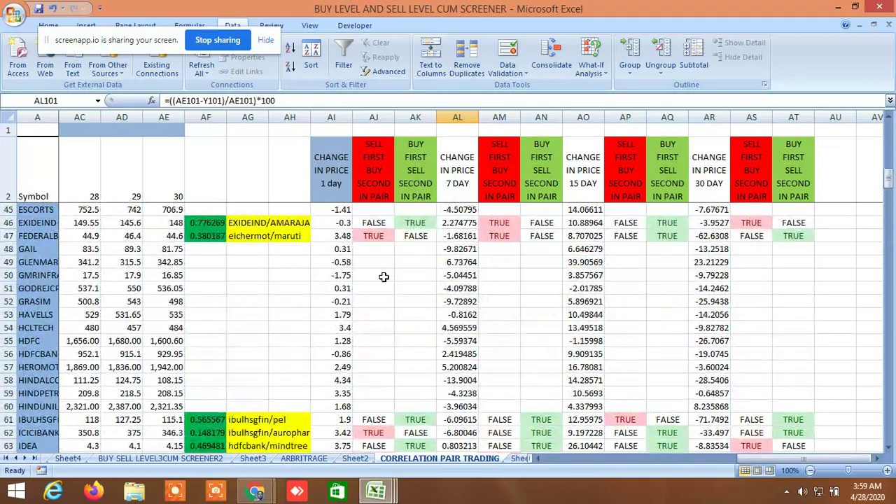
{"action": "scroll", "coordinate": [384, 277], "scroll_direction": "up", "scroll_amount": 14}
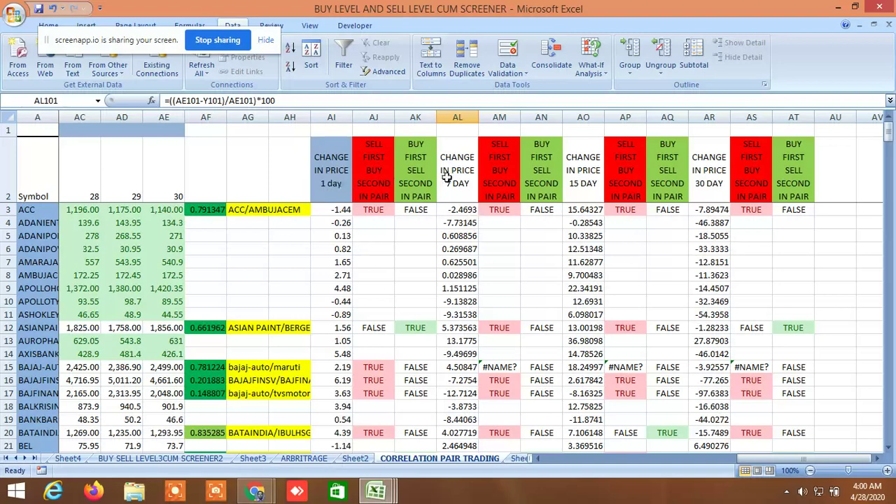
{"action": "left_click", "coordinate": [333, 179]}
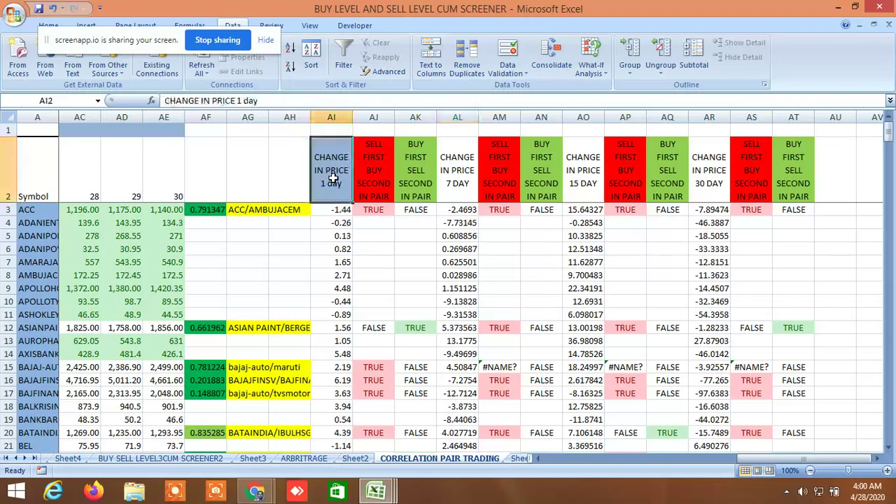
{"action": "left_click", "coordinate": [459, 177]}
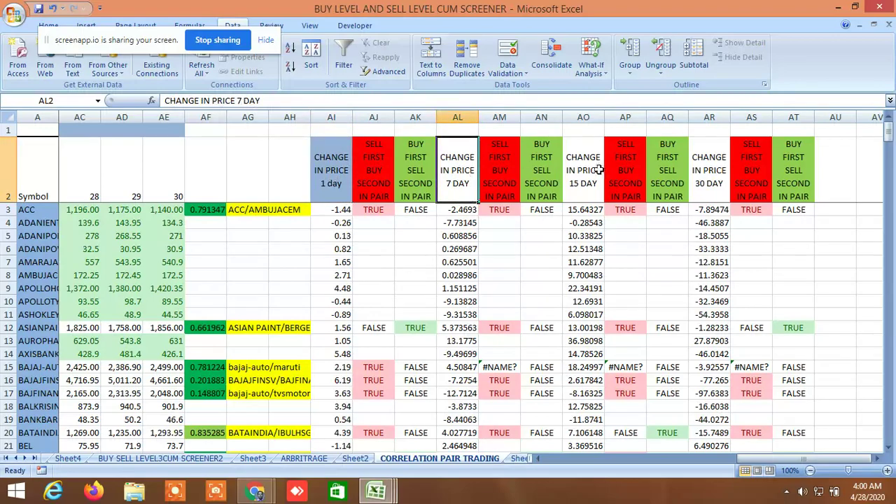
{"action": "scroll", "coordinate": [657, 270], "scroll_direction": "down", "scroll_amount": 12}
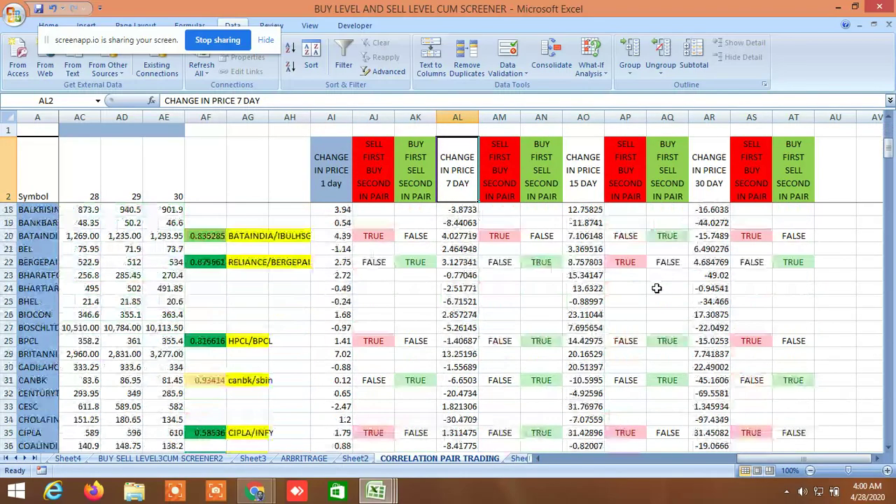
{"action": "scroll", "coordinate": [659, 311], "scroll_direction": "down", "scroll_amount": 3}
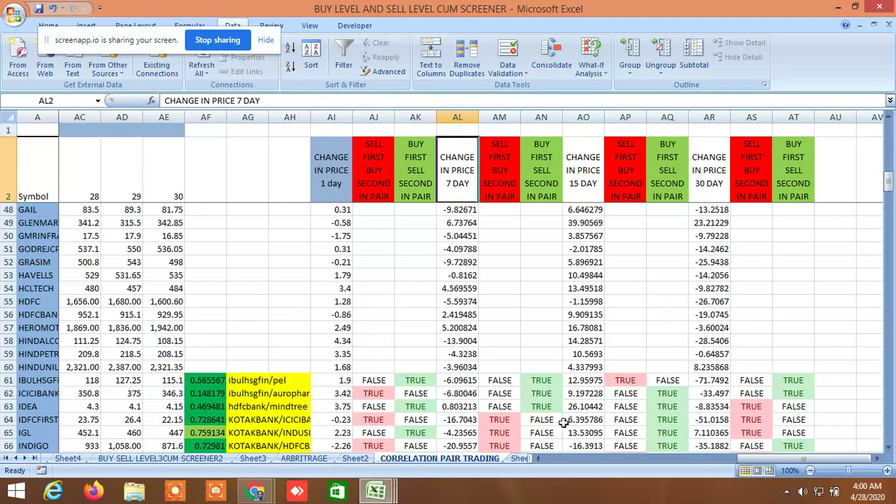
Open the INSIDE THE BAR WITH NR7 sheet and review its pivot point, average true range, BUY and target columns back to the first symbols
{"action": "left_click", "coordinate": [523, 457]}
{"action": "key", "text": "ctrl+Page_Down"}
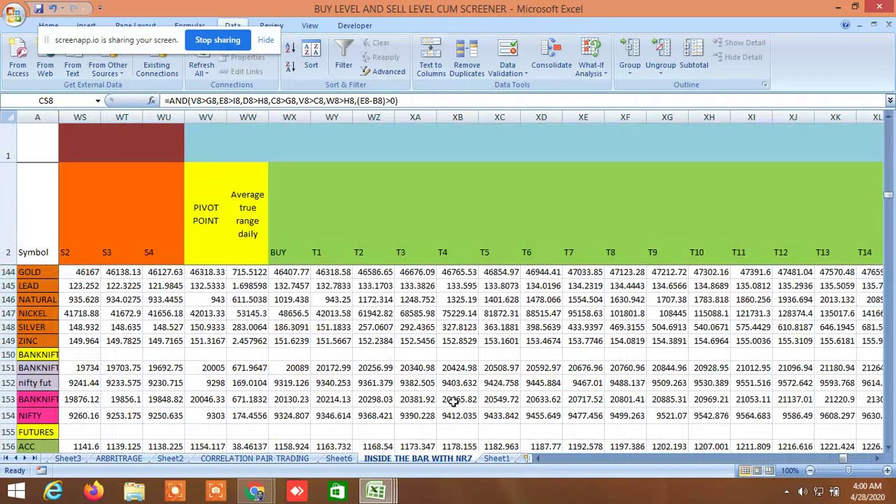
{"action": "scroll", "coordinate": [453, 400], "scroll_direction": "up", "scroll_amount": 11}
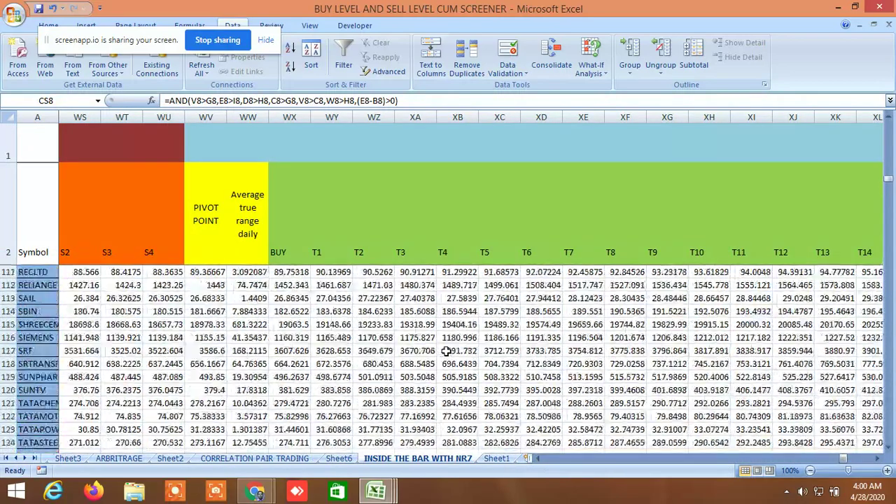
{"action": "scroll", "coordinate": [446, 351], "scroll_direction": "up", "scroll_amount": 9}
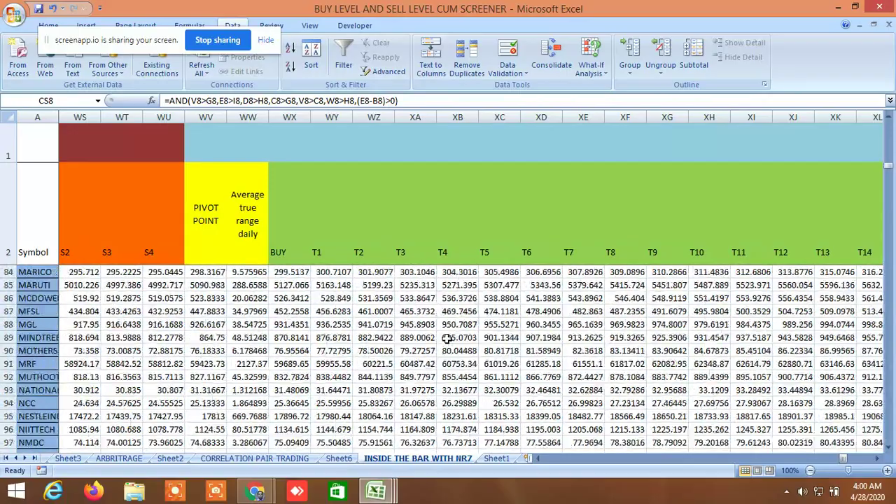
{"action": "scroll", "coordinate": [445, 338], "scroll_direction": "up", "scroll_amount": 13}
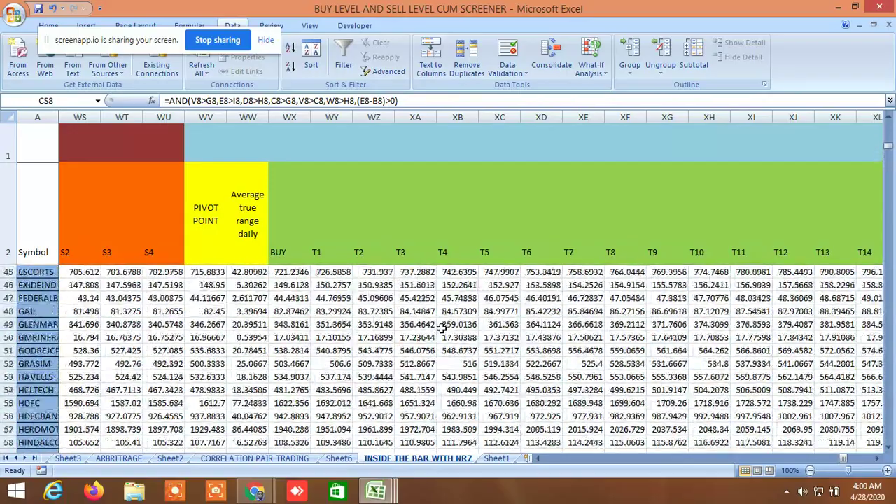
{"action": "scroll", "coordinate": [437, 322], "scroll_direction": "up", "scroll_amount": 13}
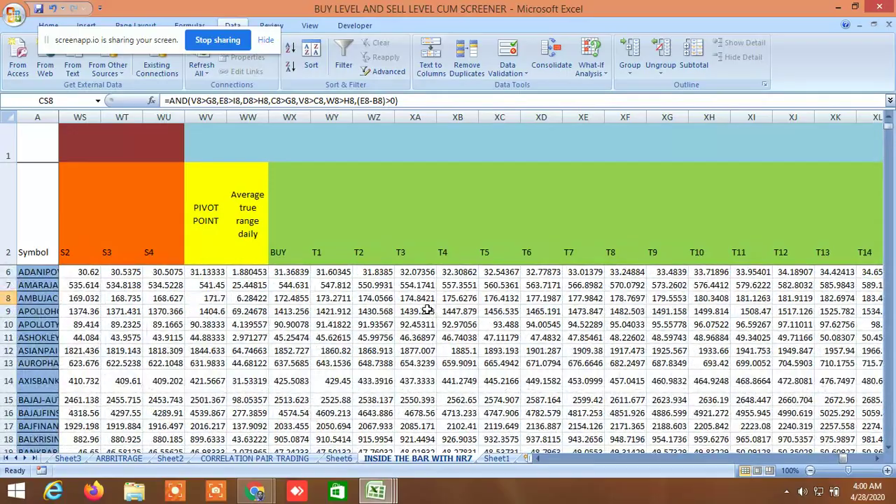
Inspect the INSIDE THE BAR columns for 1 DAY, 2 DAY, NR7 and NR4 from the ACC row
{"action": "scroll", "coordinate": [428, 311], "scroll_direction": "up", "scroll_amount": 1}
{"action": "mouse_move", "coordinate": [847, 465]}
{"action": "left_mouse_down"}
{"action": "mouse_move", "coordinate": [780, 462]}
{"action": "mouse_move", "coordinate": [843, 467]}
{"action": "left_mouse_up"}
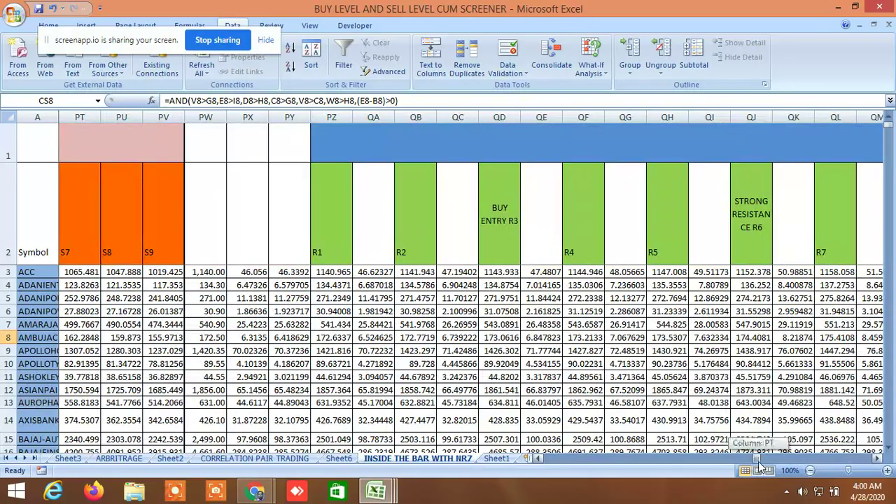
{"action": "left_click_drag", "start_coordinate": [761, 464], "coordinate": [557, 468]}
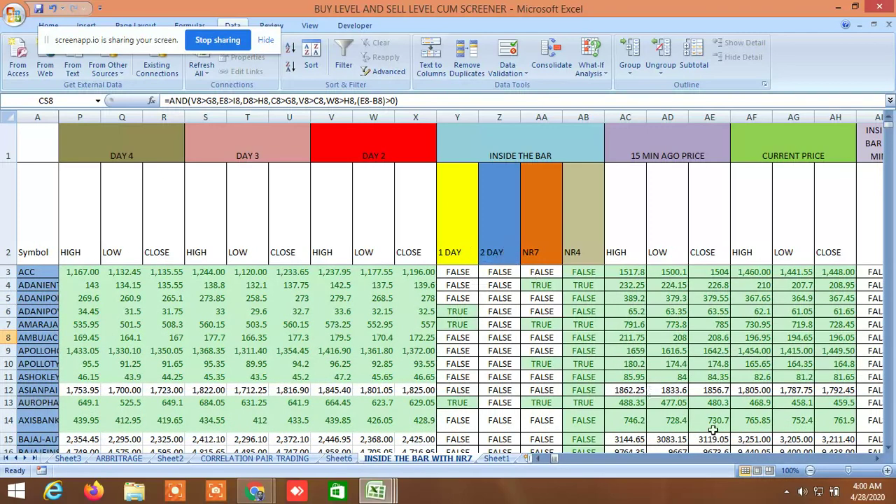
Check the candlestick pattern columns, selecting the three white soldiers result for BAJAJ-AUTO and the three black crows result for BHEL
{"action": "left_click_drag", "start_coordinate": [876, 459], "coordinate": [877, 460]}
{"action": "scroll", "coordinate": [590, 436], "scroll_direction": "down", "scroll_amount": 3}
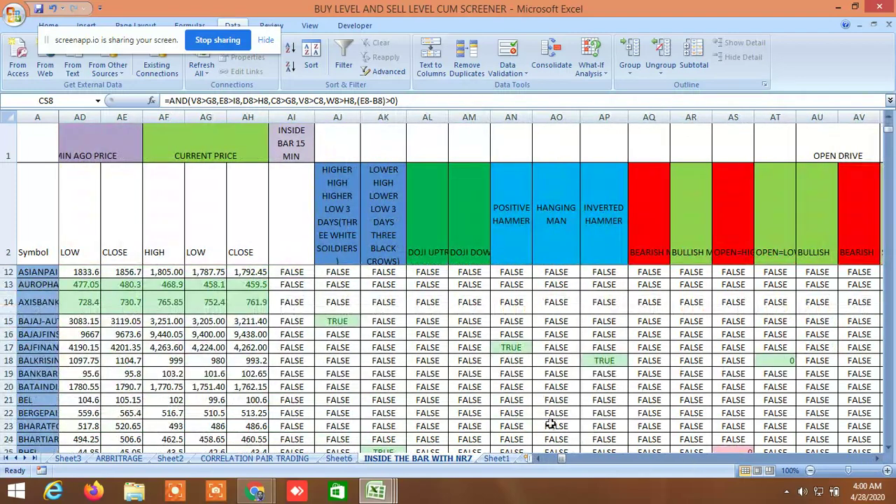
{"action": "left_click", "coordinate": [340, 323]}
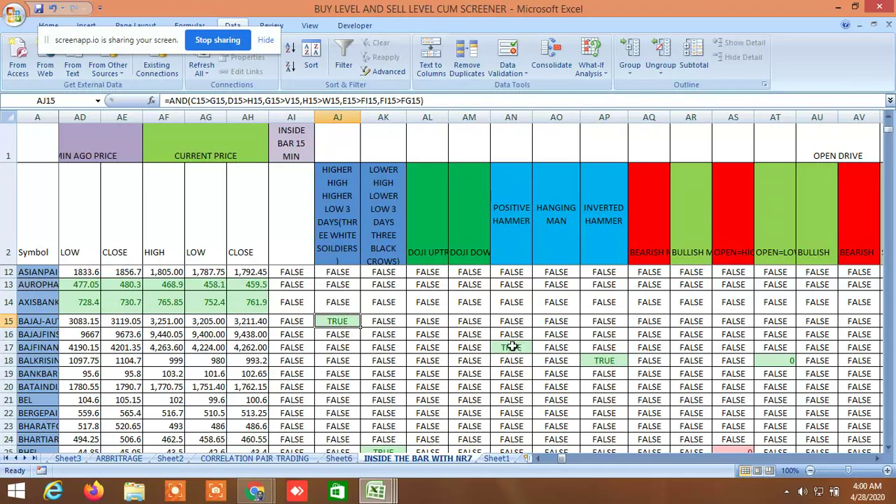
{"action": "scroll", "coordinate": [441, 358], "scroll_direction": "down", "scroll_amount": 4}
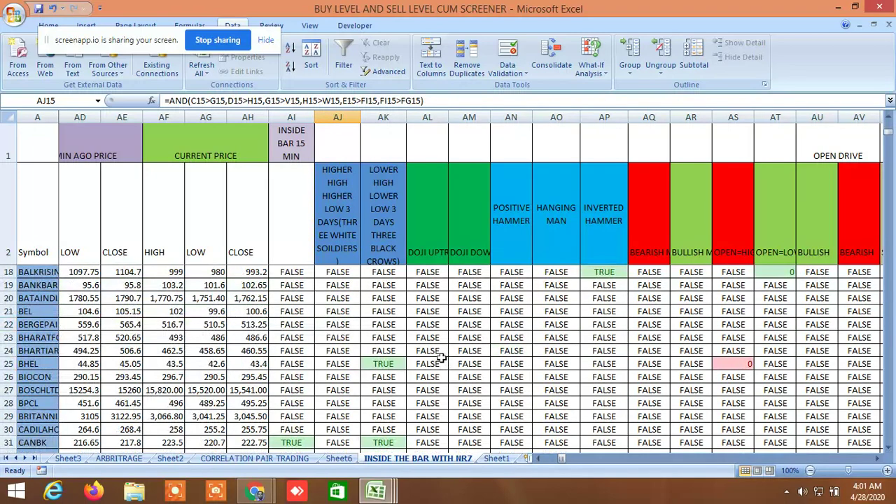
{"action": "left_click", "coordinate": [392, 286]}
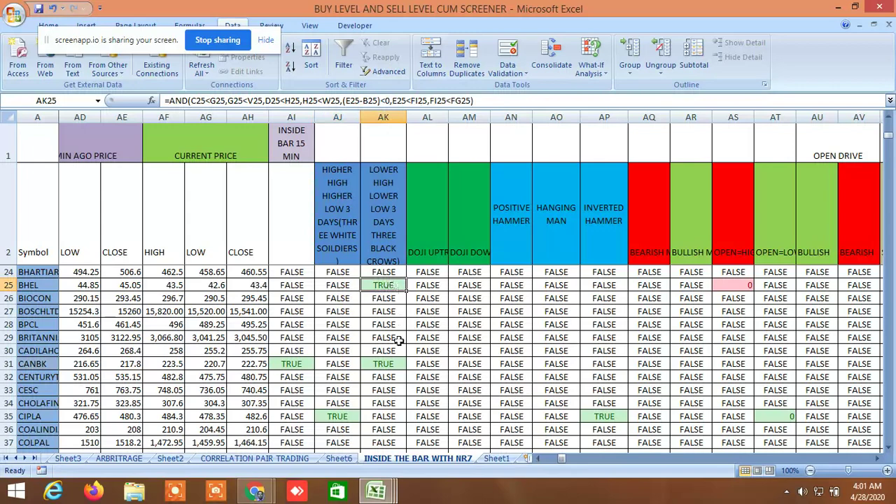
Select the three black crows result for CANBK and the inverted hammer result for CIPLA, and review the chart-pattern columns beyond them
{"action": "left_click", "coordinate": [396, 364]}
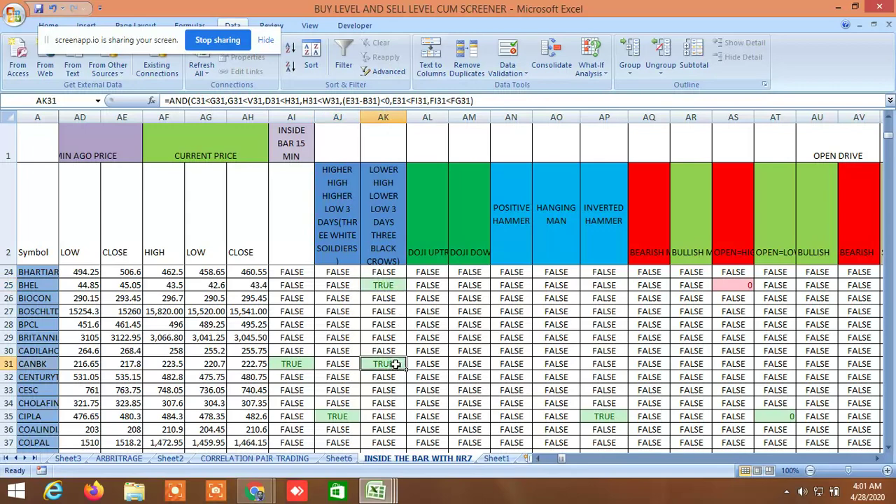
{"action": "left_click", "coordinate": [607, 416]}
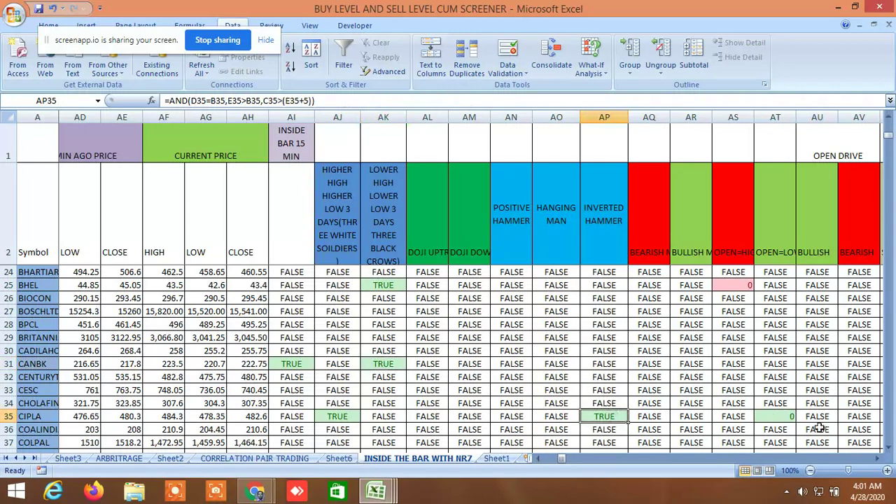
{"action": "left_click", "coordinate": [879, 459]}
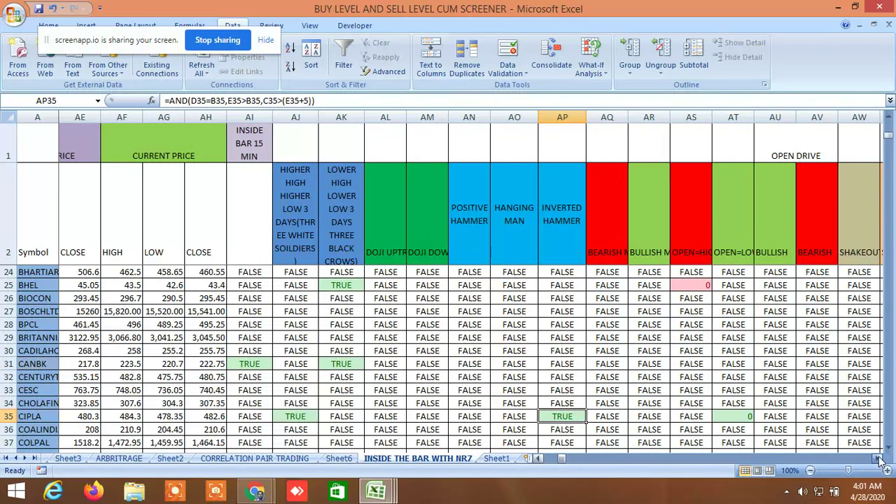
{"action": "left_click_drag", "start_coordinate": [879, 459], "coordinate": [880, 459]}
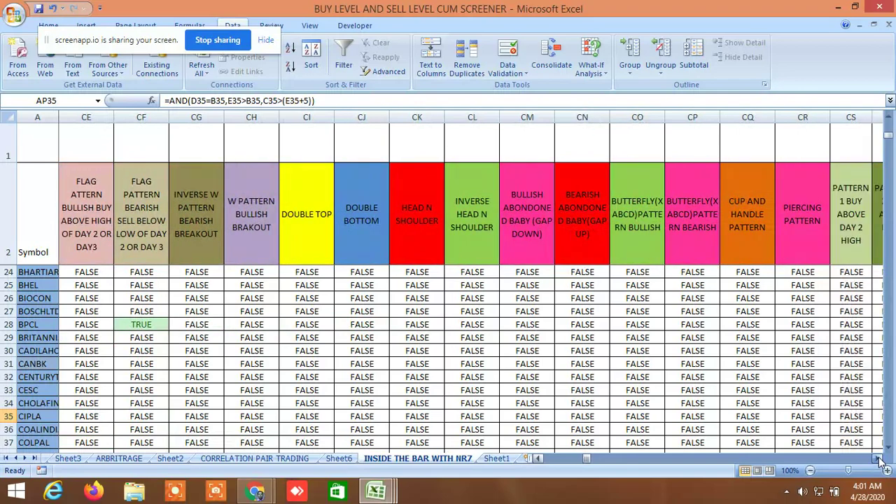
Review the moving-average columns and the FIB BUY 7 DAYS and FIB SELL 7 DAYS targets, down to the commodity and index rows
{"action": "left_click_drag", "start_coordinate": [880, 459], "coordinate": [880, 459]}
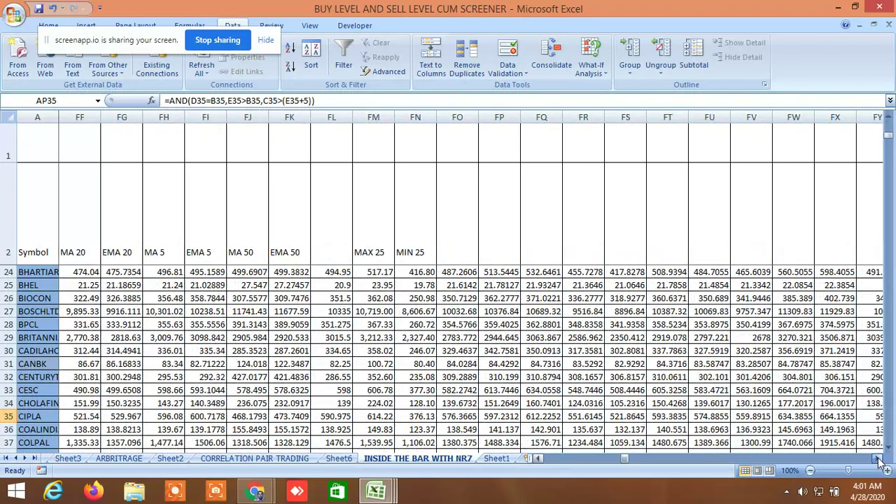
{"action": "left_click", "coordinate": [879, 460]}
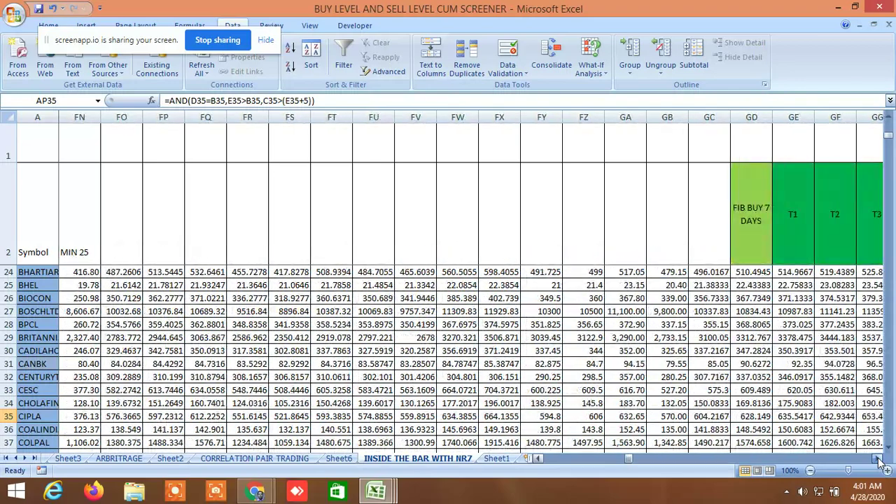
{"action": "left_click", "coordinate": [880, 460]}
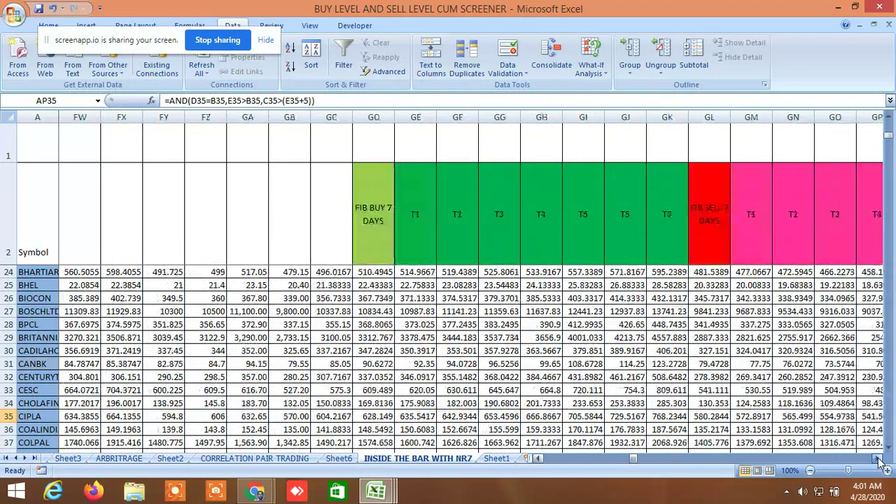
{"action": "scroll", "coordinate": [625, 390], "scroll_direction": "down", "scroll_amount": 11}
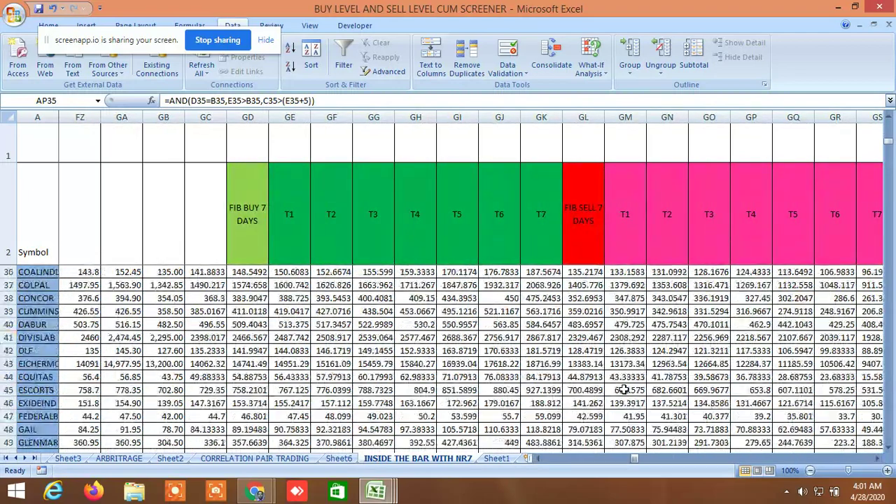
{"action": "scroll", "coordinate": [625, 389], "scroll_direction": "down", "scroll_amount": 12}
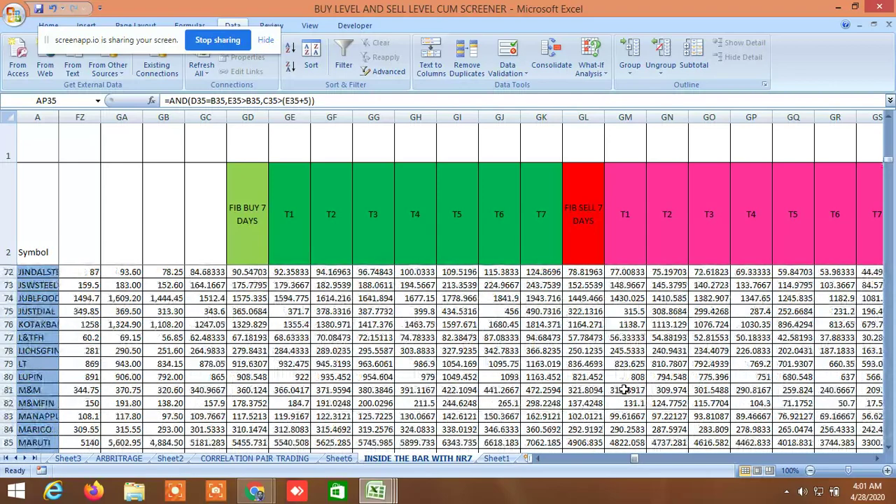
{"action": "scroll", "coordinate": [625, 389], "scroll_direction": "down", "scroll_amount": 17}
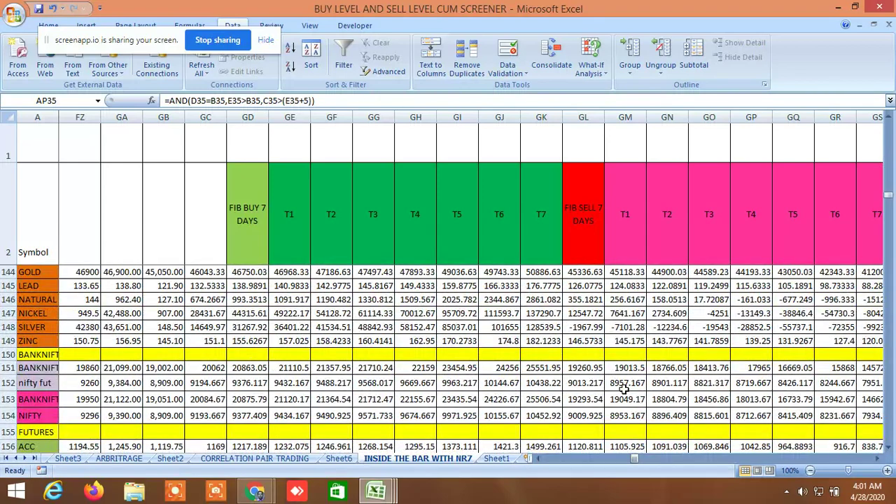
Examine the LTP POSITION W.R.T BUY LEVEL 7 DAY columns for the commodity and index rows, from PV-BUY ENTRY to T6-T7
{"action": "left_click", "coordinate": [878, 459]}
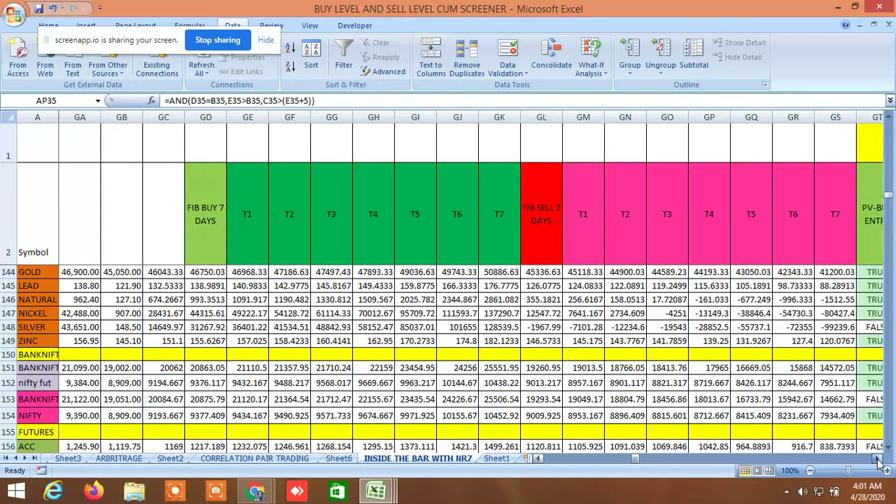
{"action": "left_click", "coordinate": [877, 459]}
{"action": "left_click", "coordinate": [878, 459]}
{"action": "left_click", "coordinate": [878, 459]}
{"action": "left_click", "coordinate": [878, 459]}
{"action": "left_click", "coordinate": [878, 459]}
{"action": "left_click", "coordinate": [877, 459]}
{"action": "left_click", "coordinate": [877, 459]}
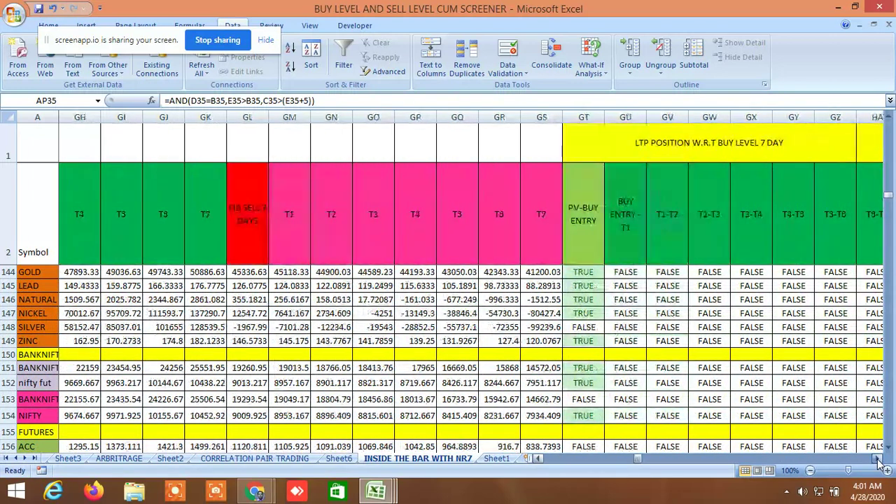
{"action": "left_click", "coordinate": [878, 459]}
{"action": "left_click", "coordinate": [877, 459]}
{"action": "left_click", "coordinate": [878, 459]}
{"action": "left_click", "coordinate": [877, 459]}
{"action": "left_click", "coordinate": [877, 459]}
{"action": "left_click", "coordinate": [878, 459]}
{"action": "left_click", "coordinate": [877, 460]}
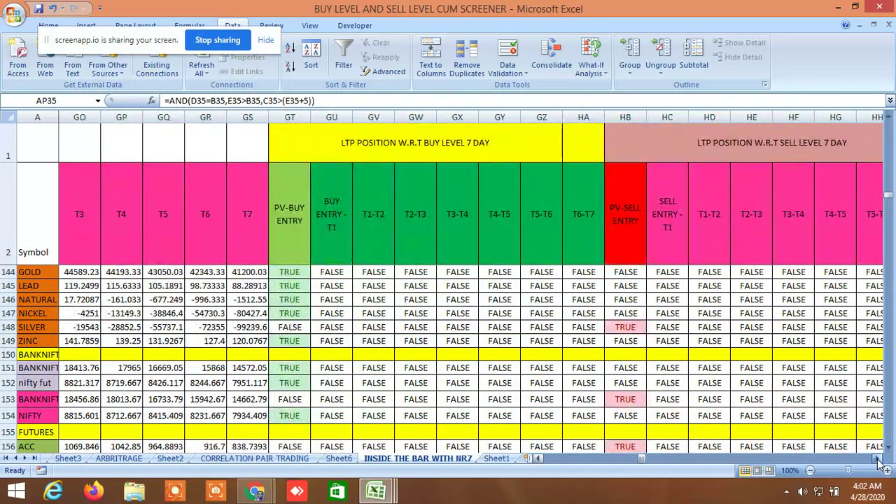
Examine the LTP POSITION W.R.T SELL LEVEL 7 DAY columns from PV-SELL ENTRY to T6-T7
{"action": "left_click", "coordinate": [877, 459]}
{"action": "left_click", "coordinate": [877, 459]}
{"action": "left_click", "coordinate": [877, 459]}
{"action": "left_click", "coordinate": [877, 459]}
{"action": "left_click", "coordinate": [877, 459]}
{"action": "left_click", "coordinate": [877, 459]}
{"action": "left_click", "coordinate": [878, 459]}
{"action": "left_click", "coordinate": [877, 459]}
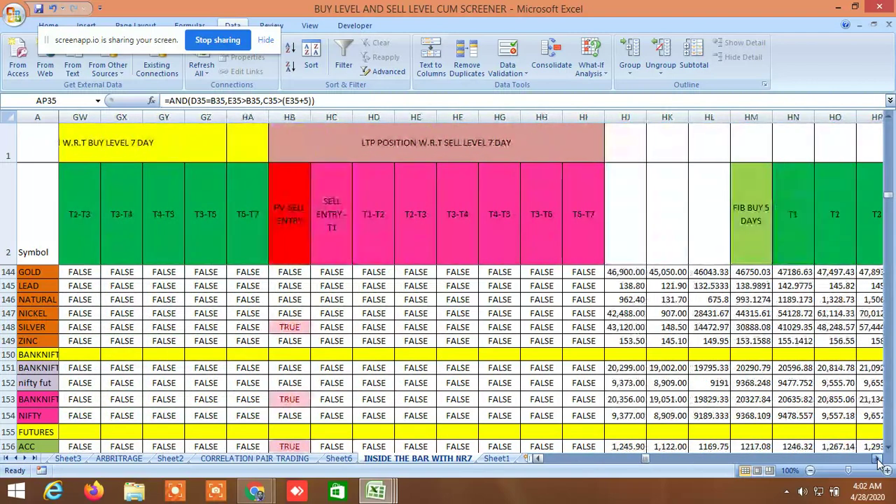
Review the FIB BUY 5 DAYS and FIB SELL 5 DAYS levels with their T1 to T3 targets
{"action": "left_click", "coordinate": [877, 459]}
{"action": "left_click", "coordinate": [878, 459]}
{"action": "left_click", "coordinate": [878, 459]}
{"action": "left_click", "coordinate": [878, 459]}
{"action": "left_click", "coordinate": [877, 459]}
{"action": "left_click", "coordinate": [878, 459]}
{"action": "left_click", "coordinate": [877, 459]}
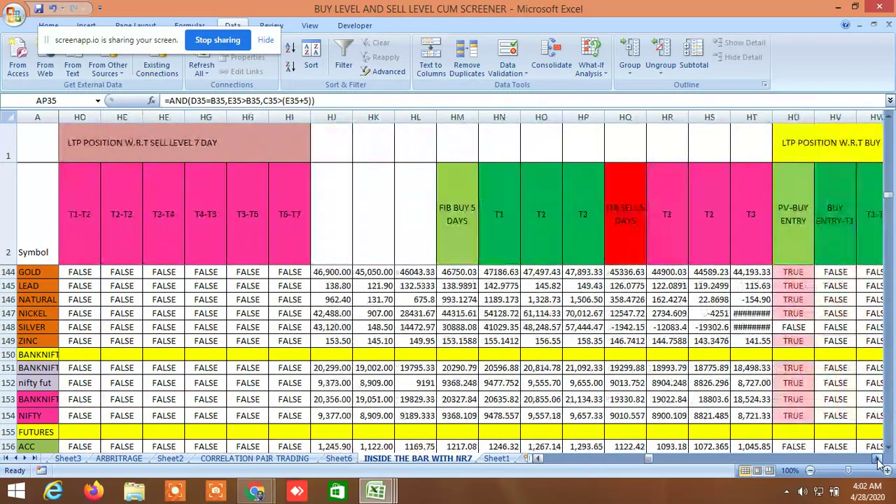
Check the last-traded-price position columns for the 5-day buy and sell levels
{"action": "left_click", "coordinate": [878, 459]}
{"action": "left_click", "coordinate": [878, 459]}
{"action": "left_click", "coordinate": [878, 459]}
{"action": "left_click", "coordinate": [878, 459]}
{"action": "left_click", "coordinate": [878, 459]}
{"action": "left_click", "coordinate": [877, 460]}
{"action": "left_click", "coordinate": [877, 459]}
{"action": "left_click", "coordinate": [878, 459]}
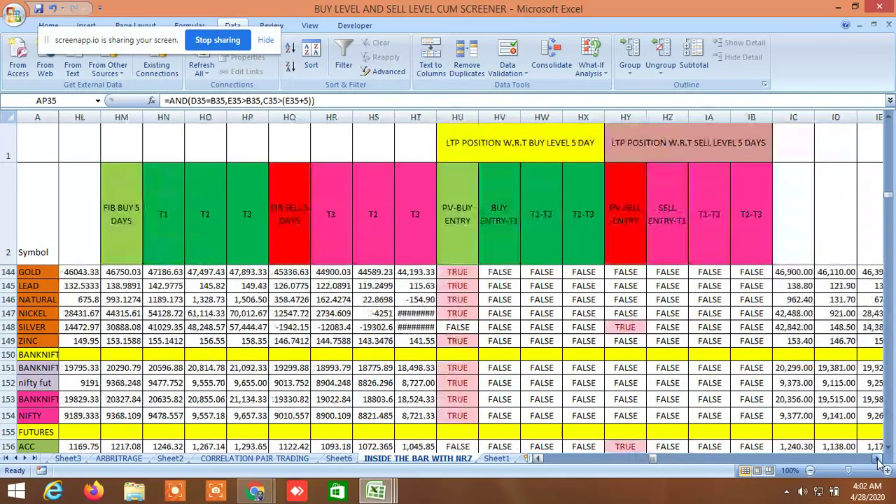
Review the FIB BUY 3 DAYS targets and the start of the FIB SELL 3 DAYS levels
{"action": "left_click", "coordinate": [878, 459]}
{"action": "left_click", "coordinate": [877, 459]}
{"action": "left_click", "coordinate": [878, 459]}
{"action": "left_click", "coordinate": [877, 459]}
{"action": "left_click", "coordinate": [877, 459]}
{"action": "left_click", "coordinate": [878, 459]}
{"action": "left_click", "coordinate": [877, 459]}
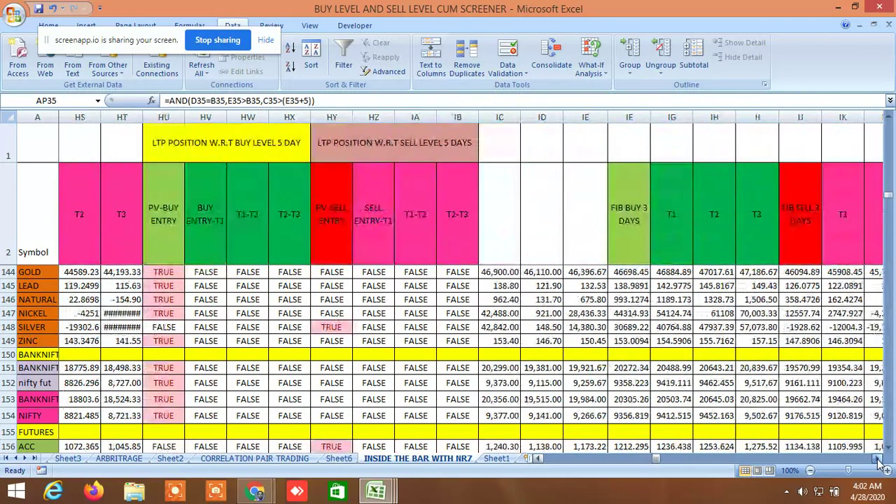
Examine the remaining FIB SELL 3 DAYS targets and the last-traded-price position columns for the 3-day levels
{"action": "left_click", "coordinate": [877, 459]}
{"action": "left_click", "coordinate": [877, 459]}
{"action": "left_click", "coordinate": [877, 459]}
{"action": "left_click", "coordinate": [878, 459]}
{"action": "left_click", "coordinate": [878, 459]}
{"action": "left_click", "coordinate": [878, 459]}
{"action": "left_click", "coordinate": [878, 459]}
{"action": "left_click", "coordinate": [877, 459]}
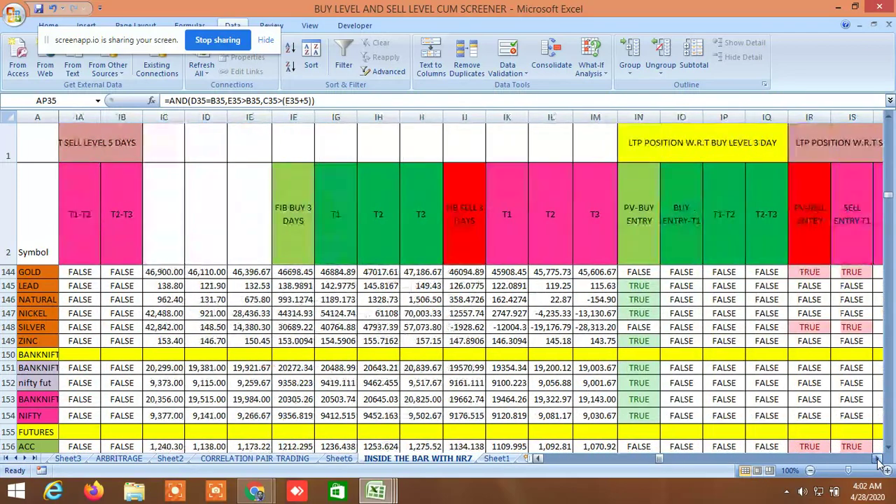
{"action": "left_click", "coordinate": [878, 459]}
{"action": "left_click", "coordinate": [878, 459]}
{"action": "left_click", "coordinate": [877, 459]}
Review the FIBONACCI LEVELS BASED ON DAILY VOLATILITY EQUITY STOCKS section and continue to the GANN DEGREE BASED ON VOLATILITY section
{"action": "left_click_drag", "start_coordinate": [663, 462], "coordinate": [756, 472]}
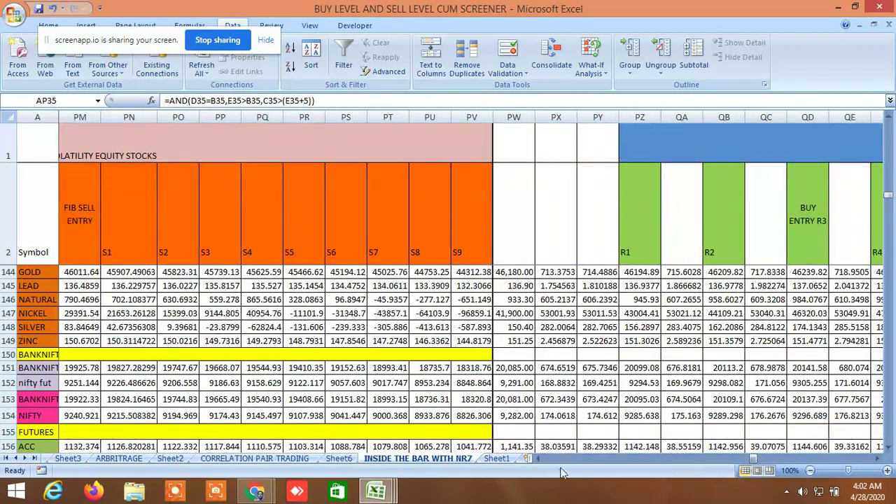
{"action": "left_click_drag", "start_coordinate": [540, 460], "coordinate": [540, 460]}
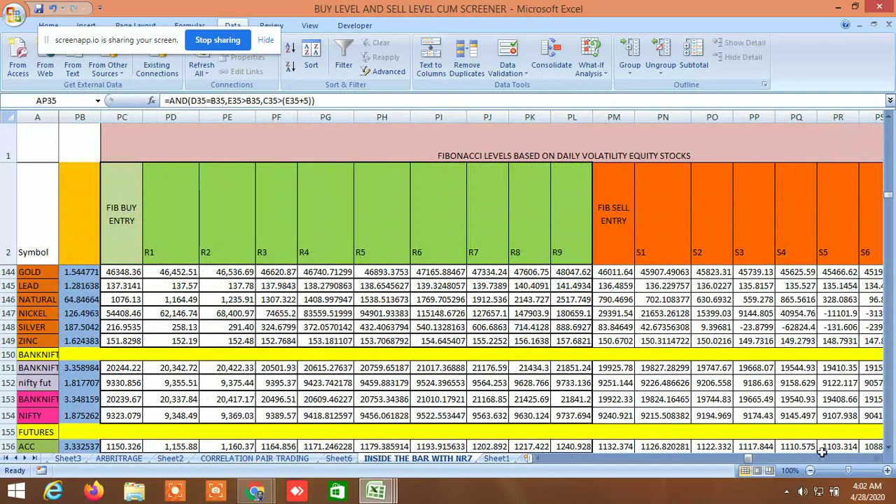
{"action": "left_click_drag", "start_coordinate": [878, 458], "coordinate": [878, 459]}
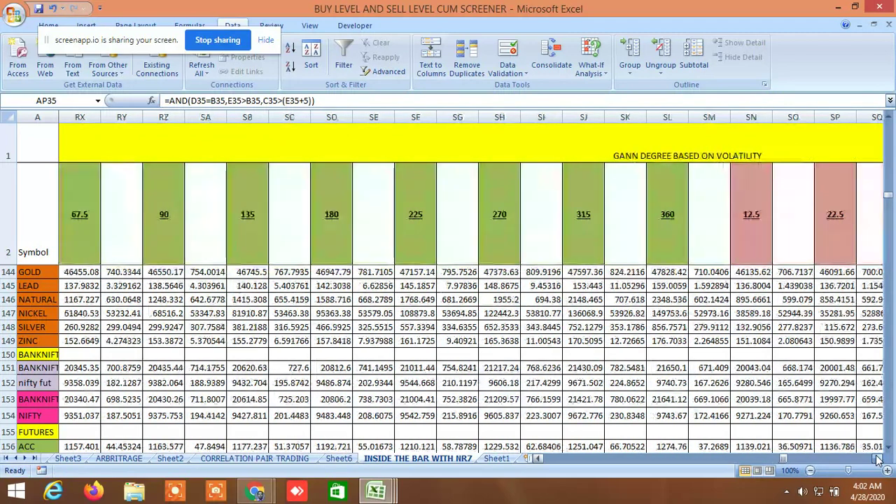
Examine the second set of GANN DEGREE BASED ON VOLATILITY columns, from 12.5 to 360 degrees
{"action": "left_click", "coordinate": [877, 459]}
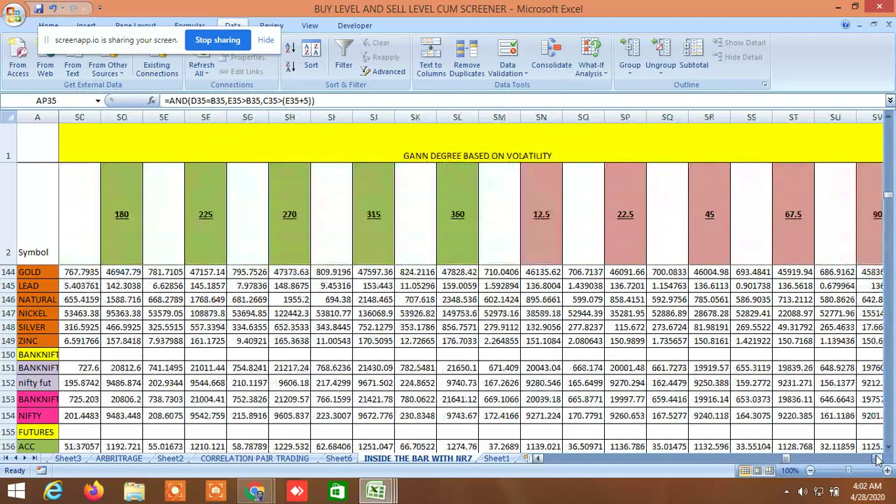
{"action": "left_click", "coordinate": [877, 458]}
{"action": "left_click", "coordinate": [877, 458]}
{"action": "left_click", "coordinate": [877, 458]}
{"action": "left_click", "coordinate": [877, 459]}
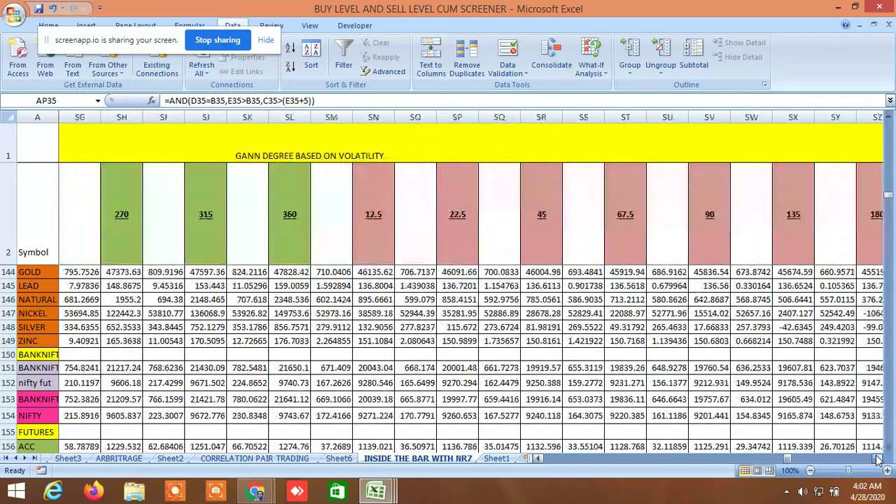
{"action": "left_click", "coordinate": [877, 459]}
{"action": "left_click", "coordinate": [877, 458]}
{"action": "left_click", "coordinate": [877, 459]}
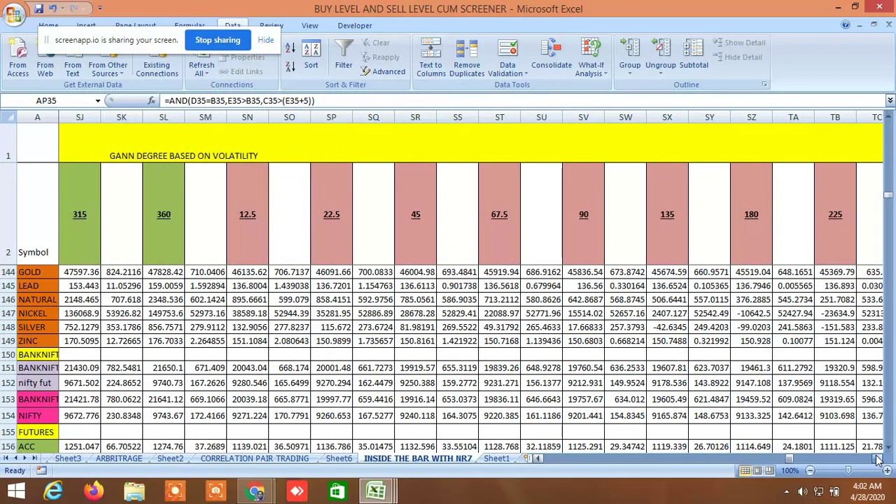
{"action": "left_click", "coordinate": [877, 458]}
{"action": "left_click", "coordinate": [877, 459]}
{"action": "left_click", "coordinate": [877, 459]}
{"action": "left_click", "coordinate": [877, 458]}
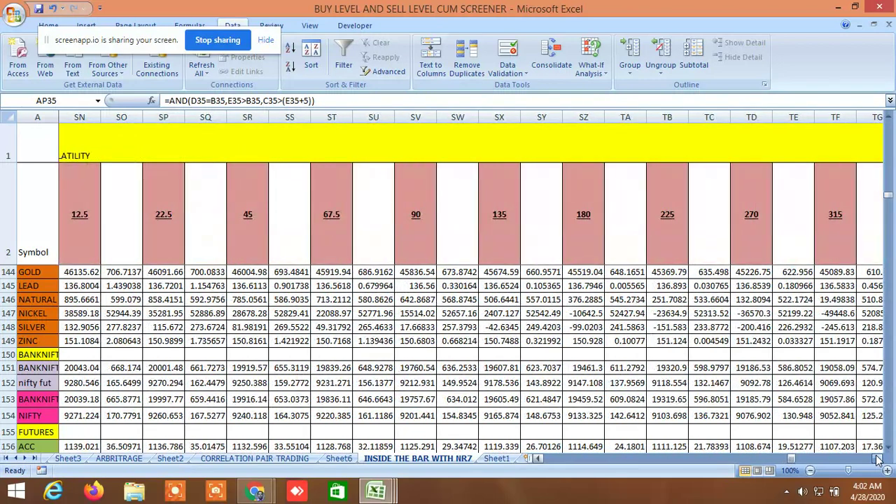
{"action": "left_click", "coordinate": [877, 458]}
{"action": "left_click", "coordinate": [877, 459]}
{"action": "left_click", "coordinate": [877, 458]}
{"action": "left_click", "coordinate": [877, 459]}
{"action": "left_click", "coordinate": [877, 459]}
{"action": "left_click", "coordinate": [877, 459]}
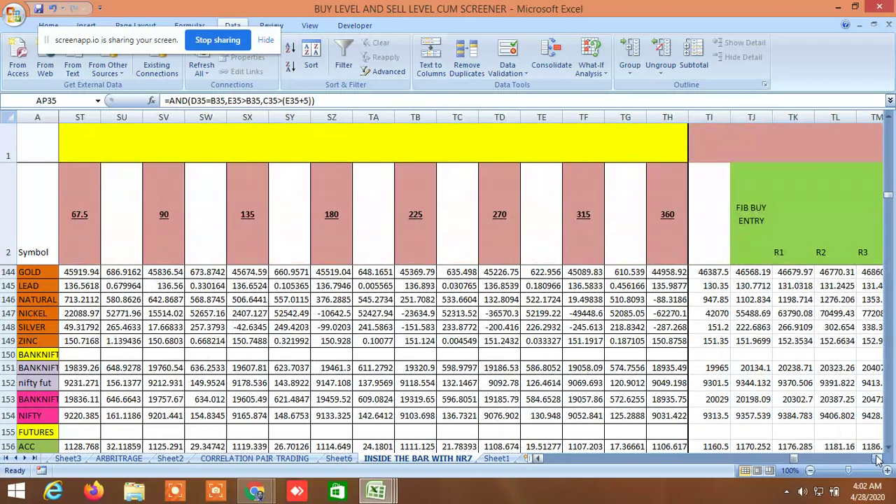
Review the FIB BUY ENTRY and R1 to R9 columns of the Fibonacci levels based on 1 standard deviation
{"action": "left_click", "coordinate": [877, 458]}
{"action": "left_click", "coordinate": [877, 459]}
{"action": "left_click", "coordinate": [877, 458]}
{"action": "left_click", "coordinate": [877, 459]}
{"action": "left_click", "coordinate": [877, 459]}
{"action": "left_click", "coordinate": [877, 459]}
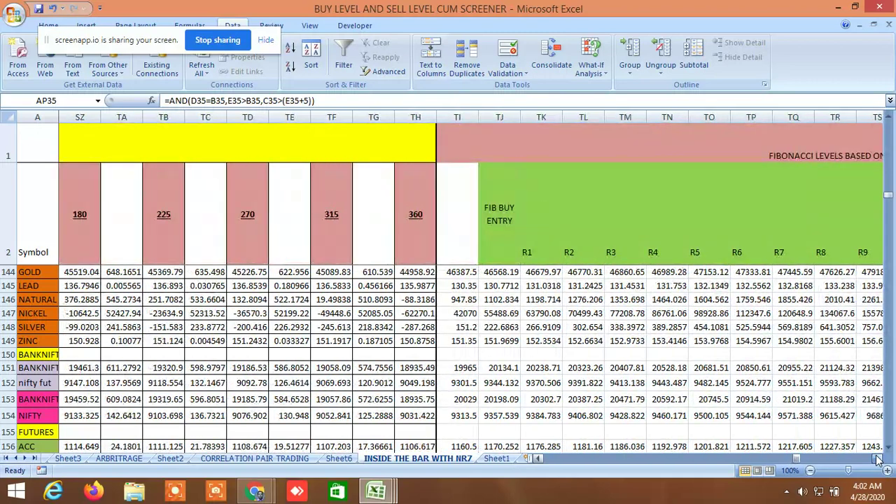
{"action": "left_click", "coordinate": [877, 459]}
{"action": "left_click", "coordinate": [877, 459]}
{"action": "left_click", "coordinate": [877, 459]}
{"action": "left_click", "coordinate": [877, 458]}
{"action": "left_click", "coordinate": [877, 458]}
{"action": "left_click", "coordinate": [877, 459]}
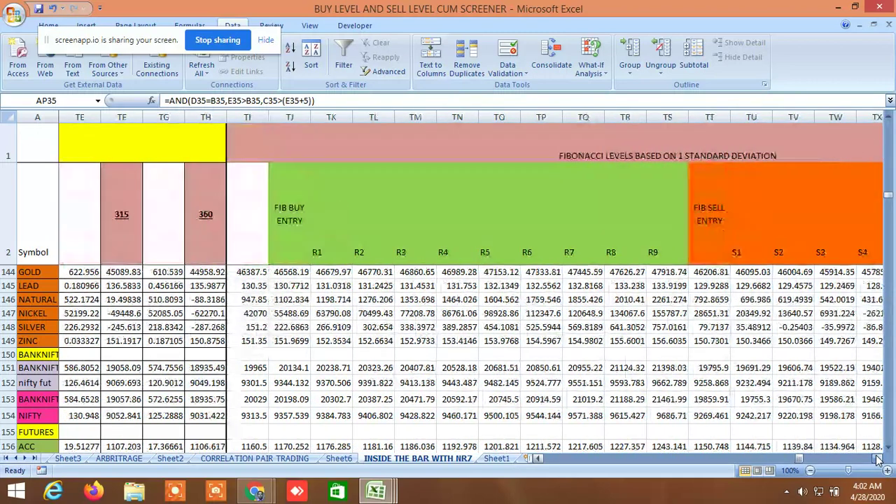
Review the FIB SELL ENTRY and S1 to S9 columns of the Fibonacci levels based on 1 standard deviation
{"action": "left_click", "coordinate": [877, 458]}
{"action": "left_click", "coordinate": [877, 458]}
{"action": "left_click", "coordinate": [877, 459]}
{"action": "left_click", "coordinate": [877, 459]}
{"action": "left_click", "coordinate": [877, 458]}
{"action": "left_click", "coordinate": [877, 458]}
{"action": "left_click", "coordinate": [877, 458]}
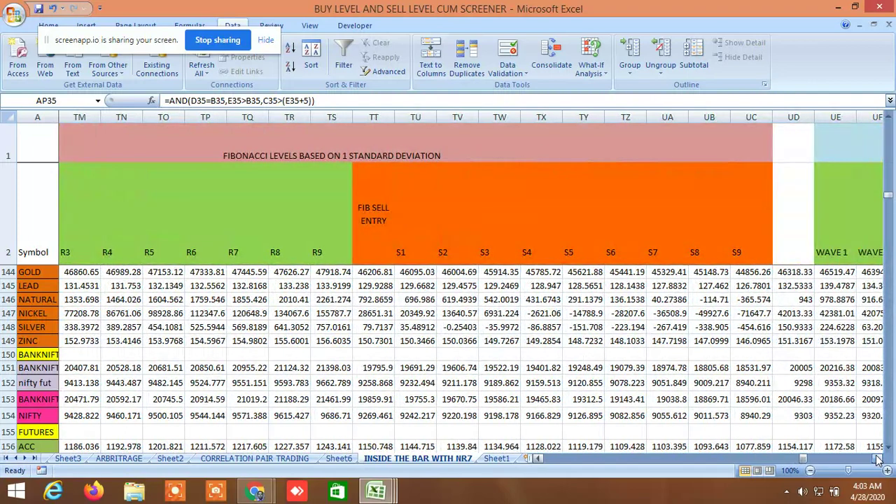
{"action": "left_click", "coordinate": [877, 459]}
{"action": "left_click", "coordinate": [877, 459]}
{"action": "left_click", "coordinate": [877, 458]}
{"action": "left_click", "coordinate": [877, 458]}
{"action": "left_click", "coordinate": [877, 458]}
{"action": "left_click", "coordinate": [877, 458]}
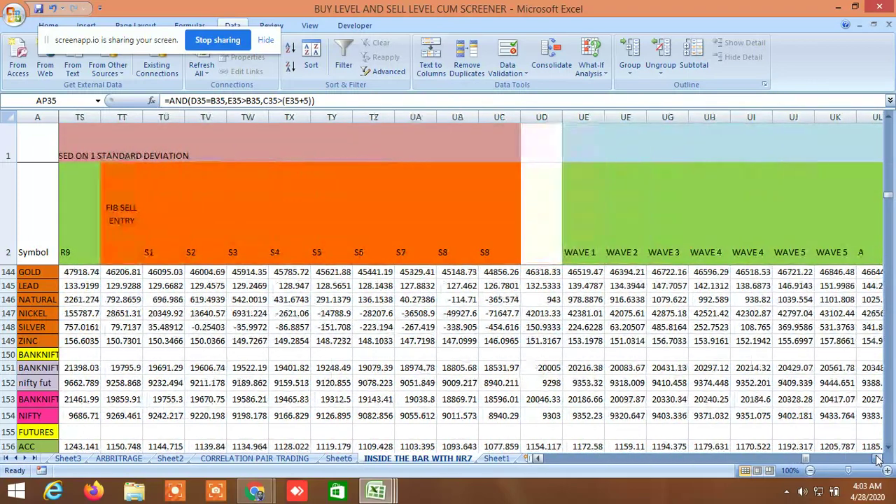
Examine the green WAVE 1 to C columns of the ELLIOT WAVE CALCULATION BASED VOLATILITY section
{"action": "left_click", "coordinate": [877, 458]}
{"action": "left_click", "coordinate": [877, 458]}
{"action": "left_click", "coordinate": [877, 459]}
{"action": "left_click", "coordinate": [877, 459]}
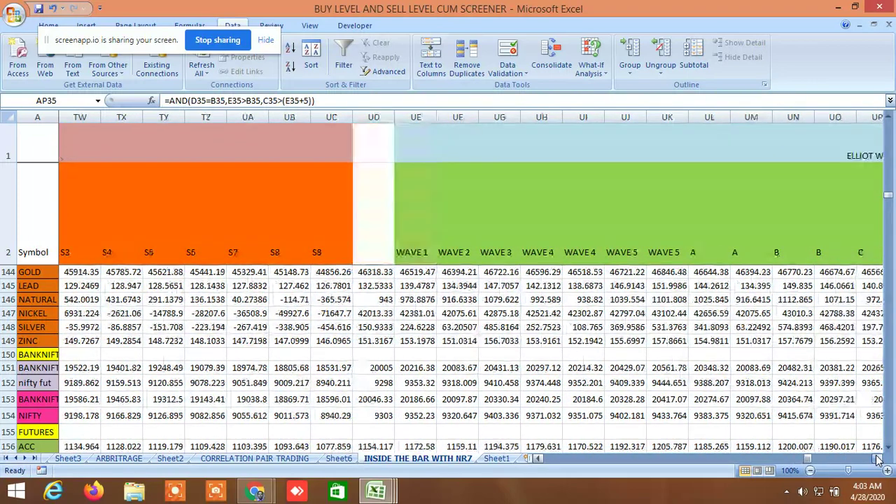
{"action": "left_click", "coordinate": [877, 458]}
{"action": "left_click", "coordinate": [877, 459]}
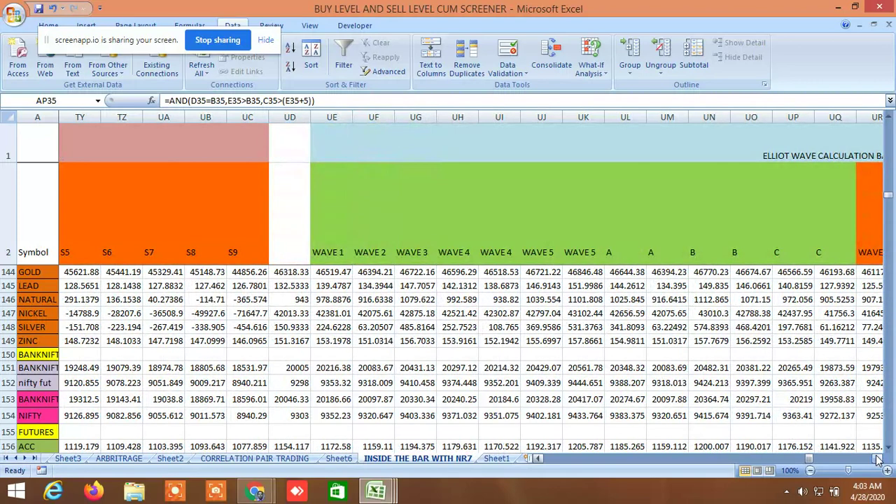
{"action": "left_click", "coordinate": [877, 459]}
{"action": "left_click", "coordinate": [877, 458]}
{"action": "left_click", "coordinate": [877, 459]}
{"action": "left_click", "coordinate": [877, 459]}
{"action": "left_click", "coordinate": [877, 458]}
{"action": "left_click", "coordinate": [877, 459]}
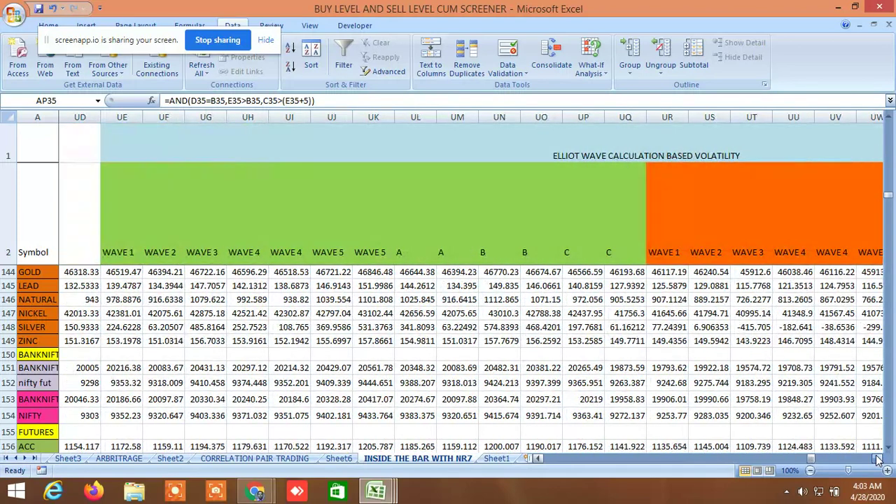
Examine the orange WAVE 1 to C columns of the ELLIOT WAVE CALCULATION BASED VOLATILITY section
{"action": "left_click", "coordinate": [877, 458]}
{"action": "left_click", "coordinate": [877, 459]}
{"action": "left_click", "coordinate": [877, 458]}
{"action": "left_click", "coordinate": [877, 458]}
{"action": "left_click", "coordinate": [877, 458]}
{"action": "left_click", "coordinate": [877, 458]}
{"action": "left_click", "coordinate": [877, 458]}
{"action": "left_click", "coordinate": [877, 459]}
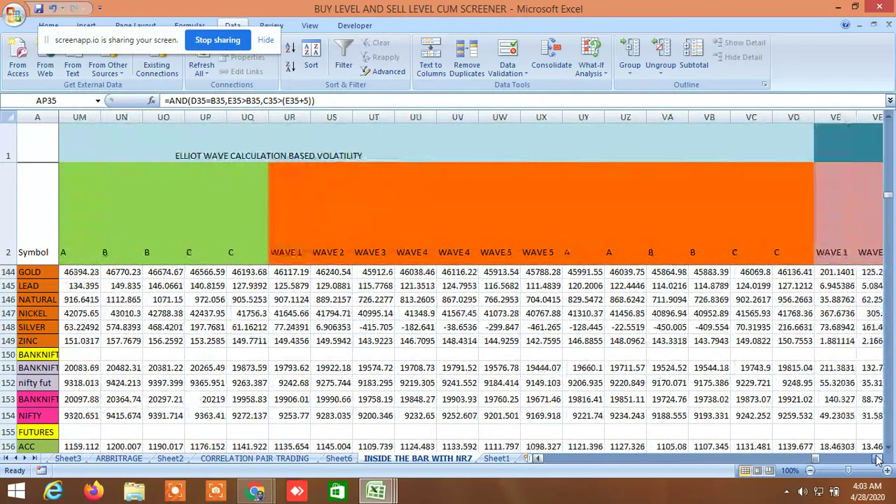
Examine the pink WAVE 1 to C columns of the ELLIOT WAVE TIME UPTREND AND CORRECTION section
{"action": "left_click", "coordinate": [877, 458]}
{"action": "left_click", "coordinate": [877, 459]}
{"action": "left_click", "coordinate": [877, 458]}
{"action": "left_click", "coordinate": [877, 458]}
{"action": "left_click", "coordinate": [877, 459]}
{"action": "left_click", "coordinate": [877, 459]}
{"action": "left_click", "coordinate": [877, 459]}
{"action": "left_click", "coordinate": [877, 459]}
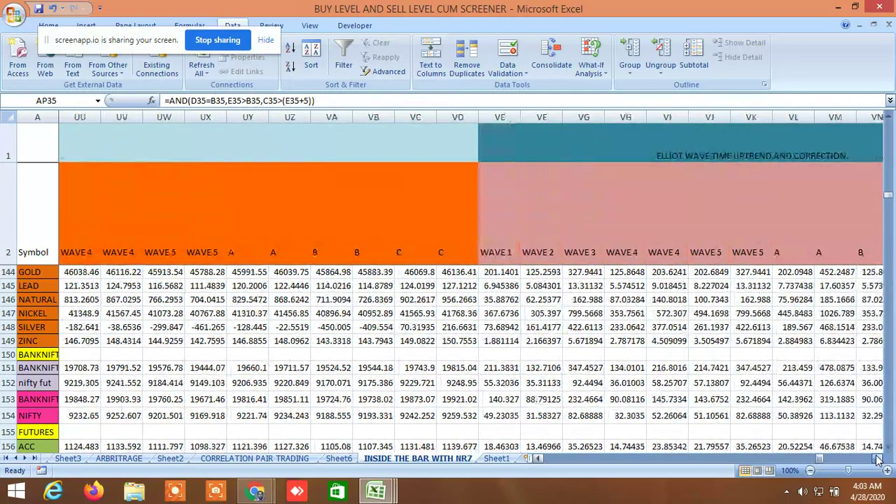
{"action": "left_click", "coordinate": [876, 459]}
{"action": "left_click", "coordinate": [877, 459]}
{"action": "left_click", "coordinate": [877, 458]}
{"action": "left_click", "coordinate": [877, 458]}
{"action": "left_click", "coordinate": [877, 458]}
{"action": "left_click", "coordinate": [877, 459]}
{"action": "left_click", "coordinate": [877, 458]}
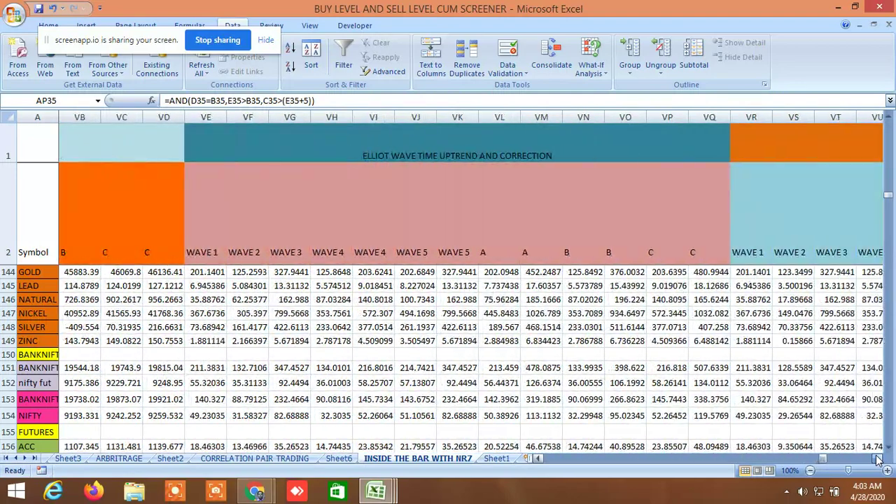
Examine the blue WAVE 1 to C columns of the ELLIOT WAVE TIME DOWNTREND AND CORRECTION section
{"action": "left_click", "coordinate": [877, 458]}
{"action": "left_click", "coordinate": [877, 458]}
{"action": "left_click", "coordinate": [877, 458]}
{"action": "left_click", "coordinate": [877, 459]}
{"action": "left_click", "coordinate": [877, 458]}
{"action": "left_click", "coordinate": [877, 458]}
{"action": "left_click", "coordinate": [877, 458]}
{"action": "left_click", "coordinate": [877, 458]}
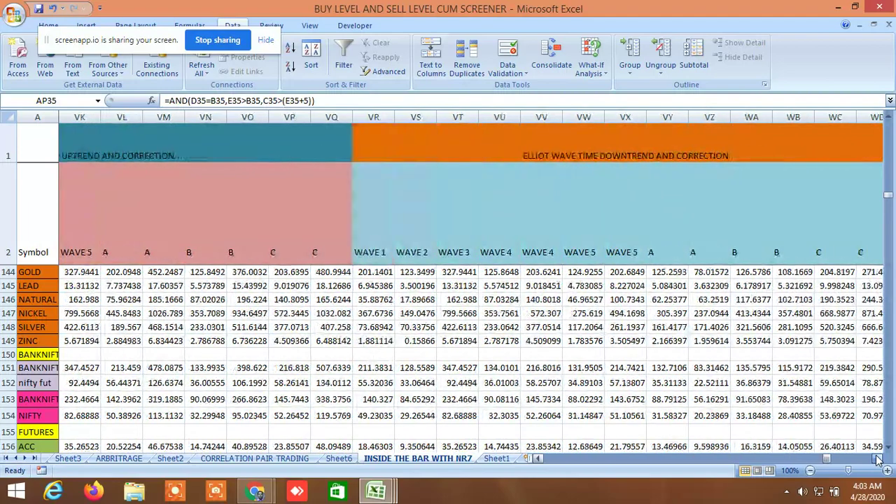
{"action": "left_click", "coordinate": [877, 458]}
{"action": "left_click", "coordinate": [877, 458]}
{"action": "left_click", "coordinate": [877, 458]}
{"action": "left_click", "coordinate": [877, 458]}
{"action": "left_click", "coordinate": [877, 458]}
{"action": "left_click", "coordinate": [877, 458]}
{"action": "left_click", "coordinate": [877, 459]}
{"action": "left_click", "coordinate": [877, 459]}
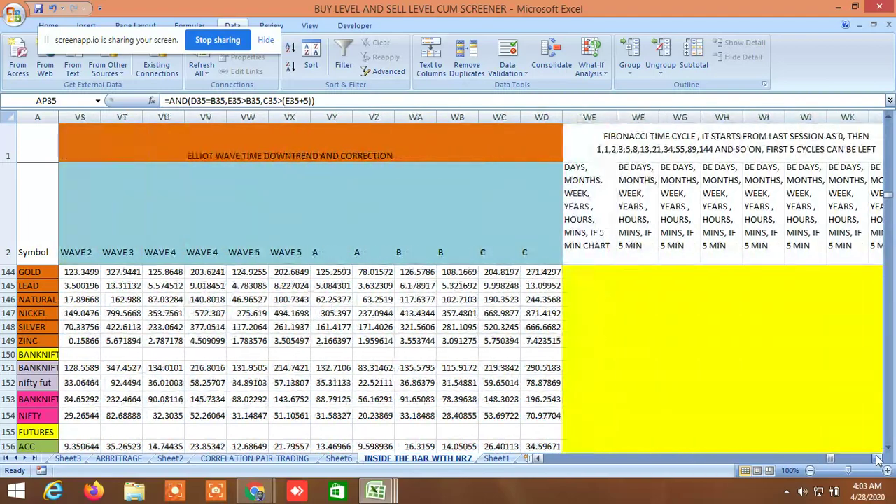
Review the yellow FIBONACCI TIME CYCLE columns and their notes on days, months, weeks, years, hours and minutes
{"action": "left_click", "coordinate": [877, 459]}
{"action": "left_click", "coordinate": [877, 458]}
{"action": "left_click", "coordinate": [877, 459]}
{"action": "left_click", "coordinate": [877, 458]}
{"action": "left_click", "coordinate": [877, 458]}
{"action": "left_click", "coordinate": [876, 458]}
{"action": "left_click", "coordinate": [877, 458]}
{"action": "left_click", "coordinate": [877, 458]}
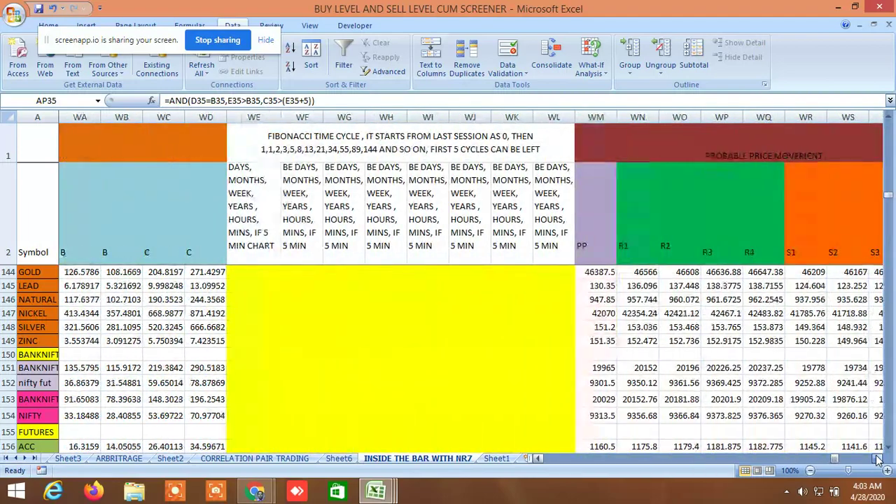
Review the PP, R1 to R4 and S1 to S4 columns of the PROBABLE PRICE MOVEMENT section
{"action": "left_click", "coordinate": [877, 458]}
{"action": "left_click", "coordinate": [877, 459]}
{"action": "left_click", "coordinate": [877, 458]}
{"action": "left_click", "coordinate": [877, 459]}
{"action": "left_click", "coordinate": [877, 458]}
{"action": "left_click", "coordinate": [877, 459]}
{"action": "left_click", "coordinate": [877, 458]}
{"action": "left_click", "coordinate": [877, 459]}
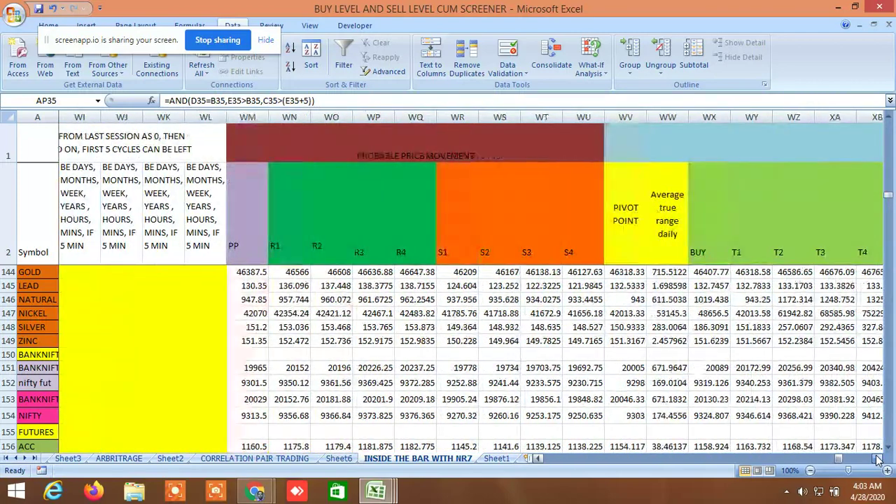
Examine the PIVOT POINT, Average true range daily and BUY columns, along with the first green target columns T1 to T12
{"action": "left_click", "coordinate": [877, 458]}
{"action": "left_click", "coordinate": [877, 459]}
{"action": "left_click", "coordinate": [877, 459]}
{"action": "left_click", "coordinate": [877, 459]}
{"action": "left_click", "coordinate": [877, 458]}
{"action": "left_click", "coordinate": [877, 459]}
{"action": "left_click", "coordinate": [877, 458]}
{"action": "left_click", "coordinate": [877, 458]}
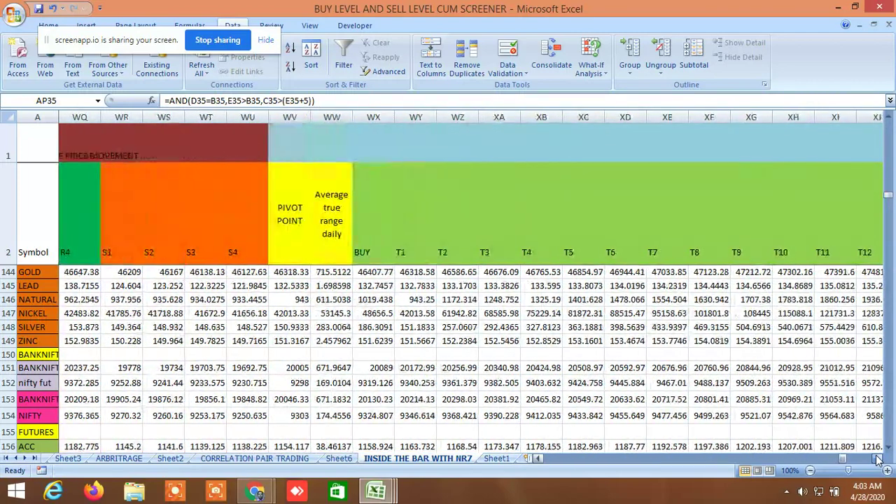
Examine the remaining green buy target columns up to T31 in the VOLATILITY BASED HIGH PROBABLE LEVELS section
{"action": "left_click", "coordinate": [877, 458]}
{"action": "left_click", "coordinate": [877, 458]}
{"action": "left_click", "coordinate": [877, 458]}
{"action": "left_click", "coordinate": [877, 458]}
{"action": "left_click", "coordinate": [877, 458]}
{"action": "left_click", "coordinate": [876, 459]}
{"action": "left_click", "coordinate": [877, 459]}
{"action": "left_click", "coordinate": [877, 459]}
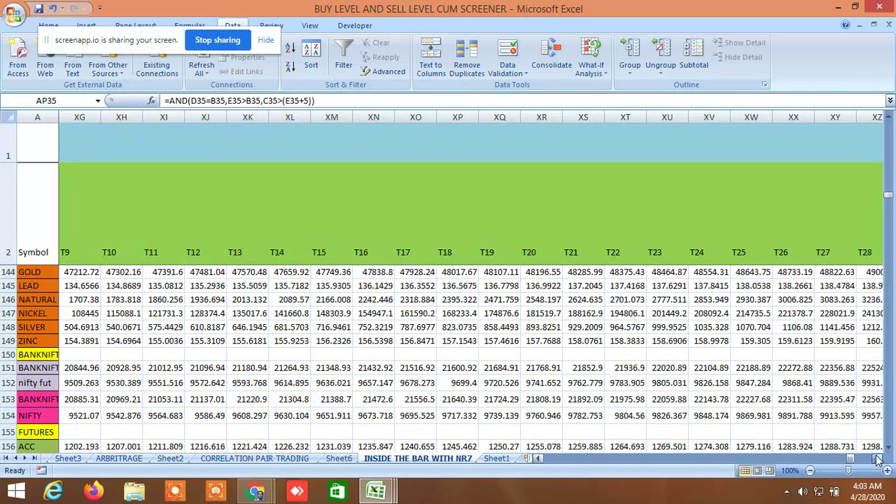
{"action": "left_click", "coordinate": [877, 459]}
{"action": "left_click", "coordinate": [877, 458]}
{"action": "left_click", "coordinate": [877, 459]}
{"action": "left_click", "coordinate": [877, 459]}
{"action": "left_click", "coordinate": [877, 458]}
{"action": "left_click", "coordinate": [877, 458]}
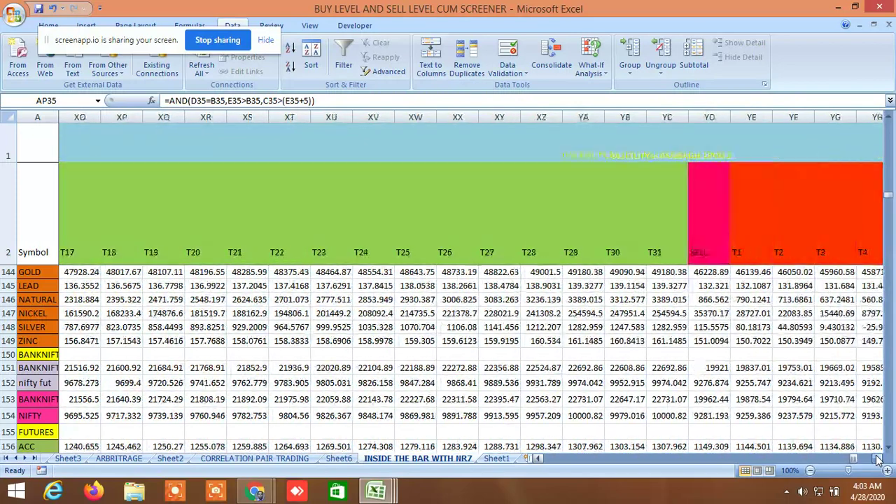
Examine the SELL column and red targets T1 to T17 of the VOLATILITY BASED HIGH PROBABLE LEVELS section
{"action": "left_click", "coordinate": [877, 458]}
{"action": "left_click", "coordinate": [877, 458]}
{"action": "left_click", "coordinate": [876, 458]}
{"action": "left_click", "coordinate": [877, 459]}
{"action": "left_click", "coordinate": [877, 458]}
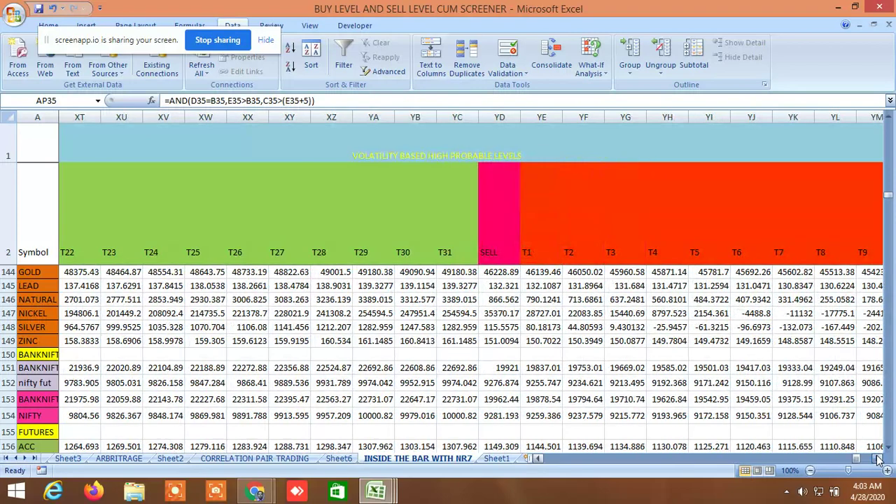
{"action": "left_click", "coordinate": [877, 458]}
{"action": "left_click", "coordinate": [877, 458]}
{"action": "left_click", "coordinate": [877, 458]}
{"action": "left_click", "coordinate": [877, 458]}
{"action": "left_click", "coordinate": [877, 458]}
{"action": "left_click", "coordinate": [877, 458]}
{"action": "left_click", "coordinate": [877, 459]}
{"action": "left_click", "coordinate": [877, 459]}
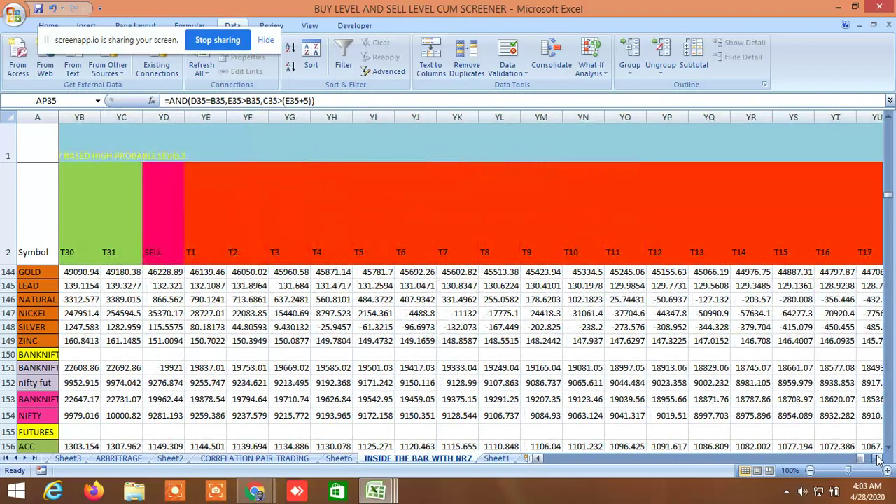
Review the remaining red sell target columns up to T31 at the end of the volatility-based levels
{"action": "left_click", "coordinate": [877, 459]}
{"action": "left_click", "coordinate": [877, 458]}
{"action": "left_click", "coordinate": [877, 458]}
{"action": "left_click", "coordinate": [877, 458]}
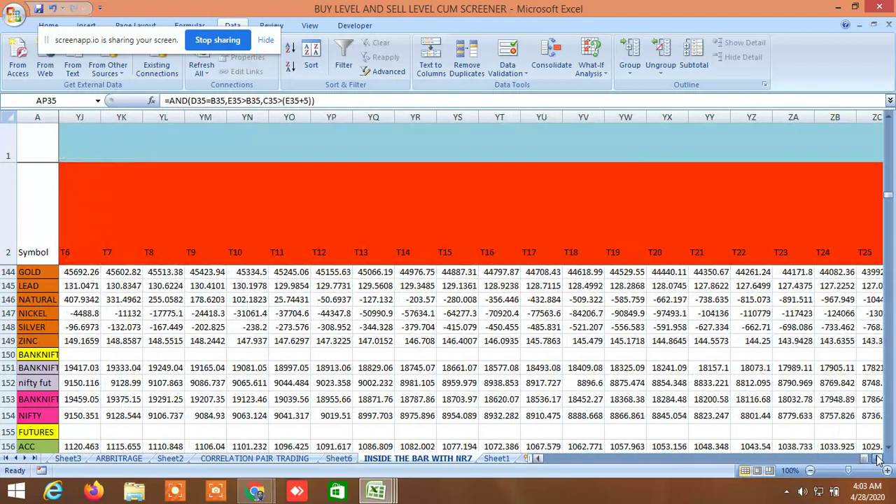
{"action": "left_click", "coordinate": [877, 458]}
{"action": "left_click", "coordinate": [877, 459]}
{"action": "left_click", "coordinate": [877, 458]}
{"action": "left_click", "coordinate": [877, 459]}
{"action": "left_click", "coordinate": [877, 459]}
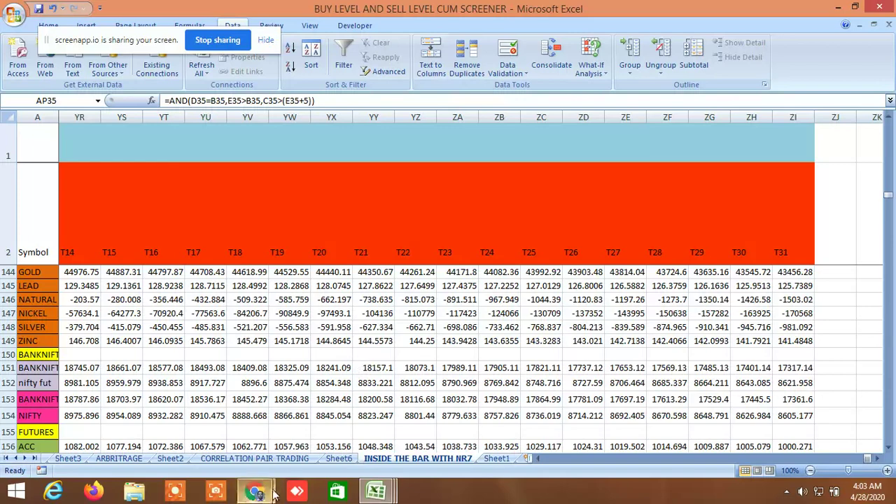
Switch to the Online Screen Recorder window in Chrome
{"action": "mouse_move", "coordinate": [255, 491]}
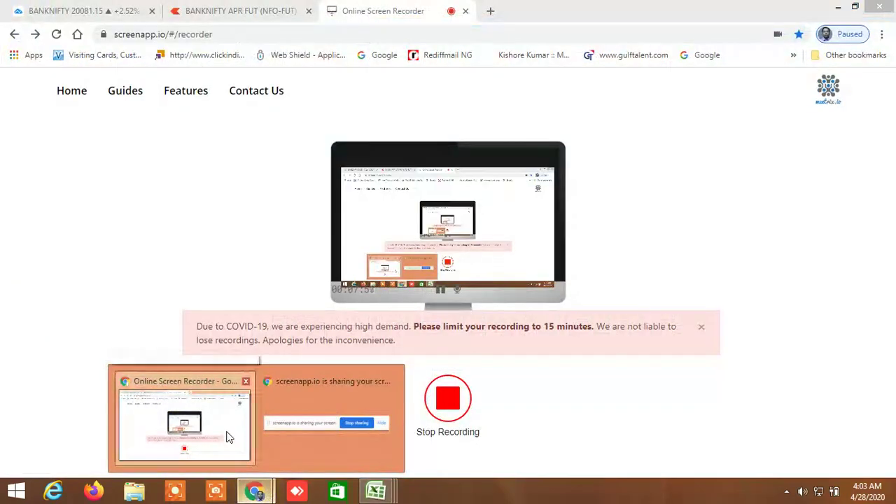
{"action": "left_click", "coordinate": [226, 437]}
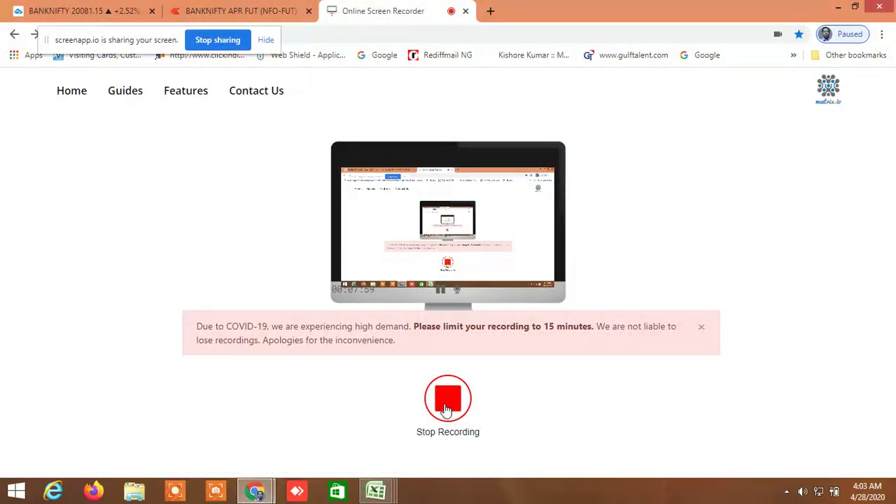